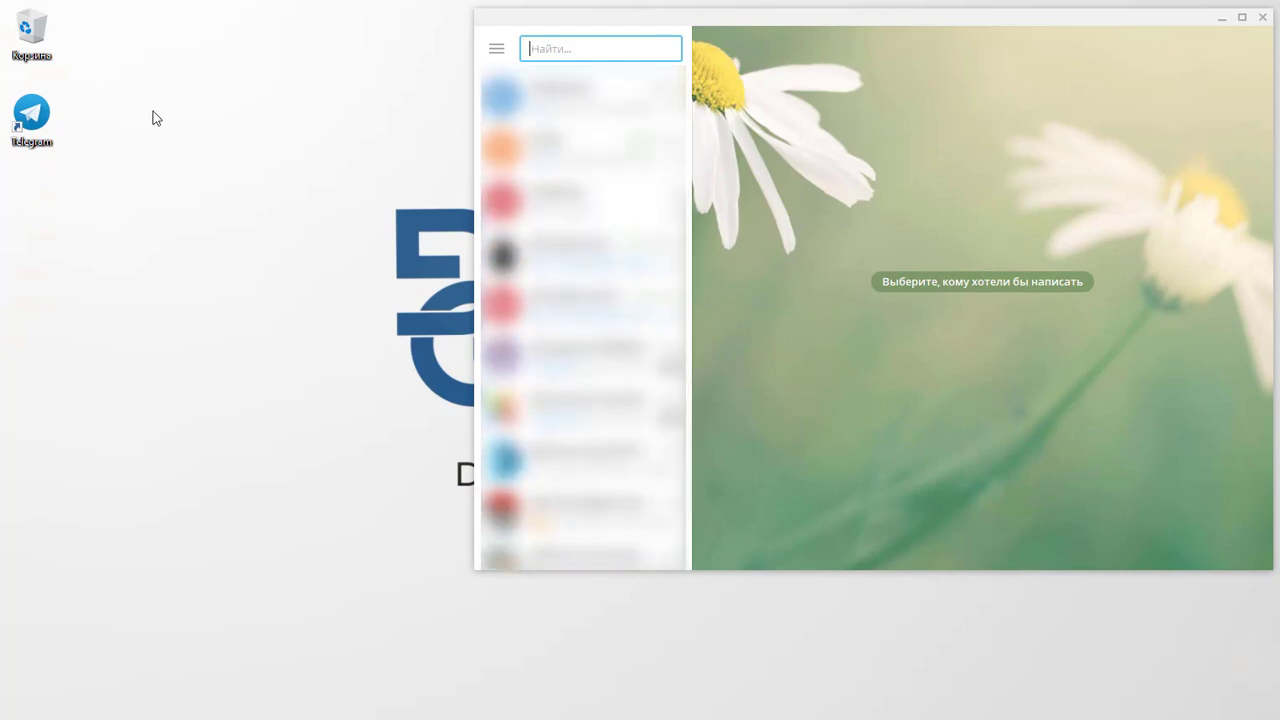
Select the Telegram icon on the desktop
left_click(87, 122)
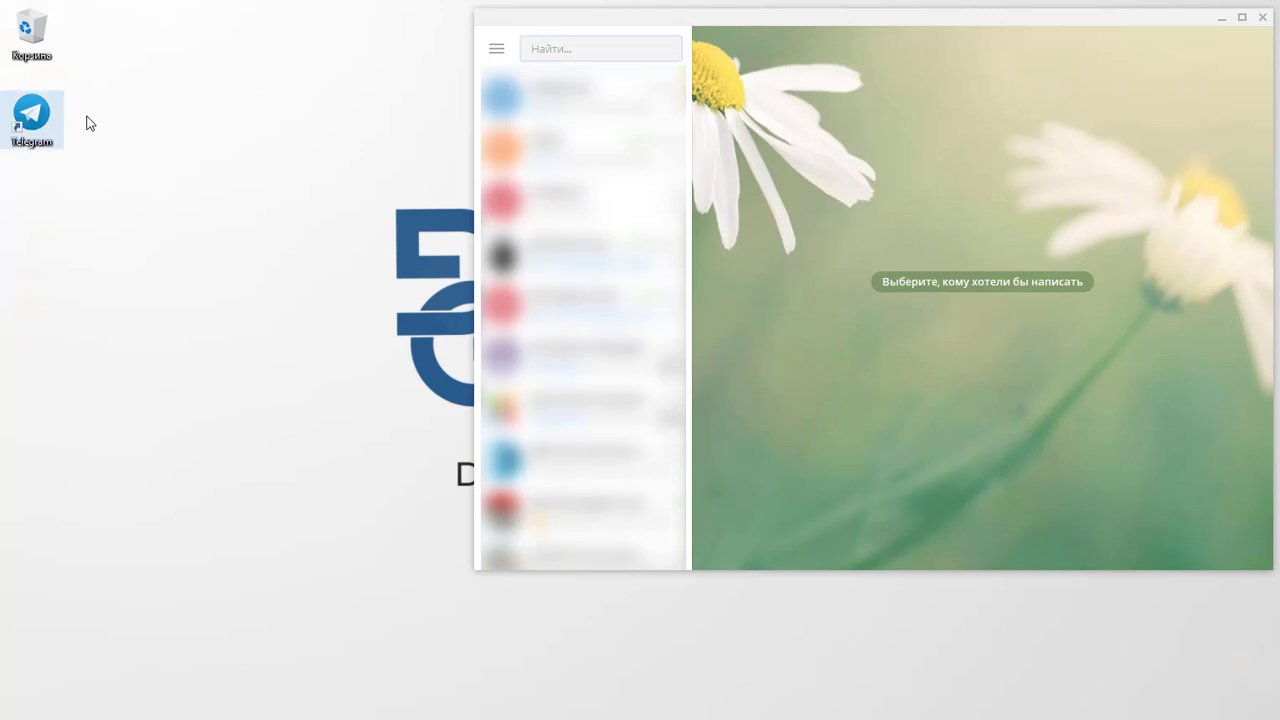
Minimize the Telegram window and select the Telegram desktop shortcut
left_click(1222, 18)
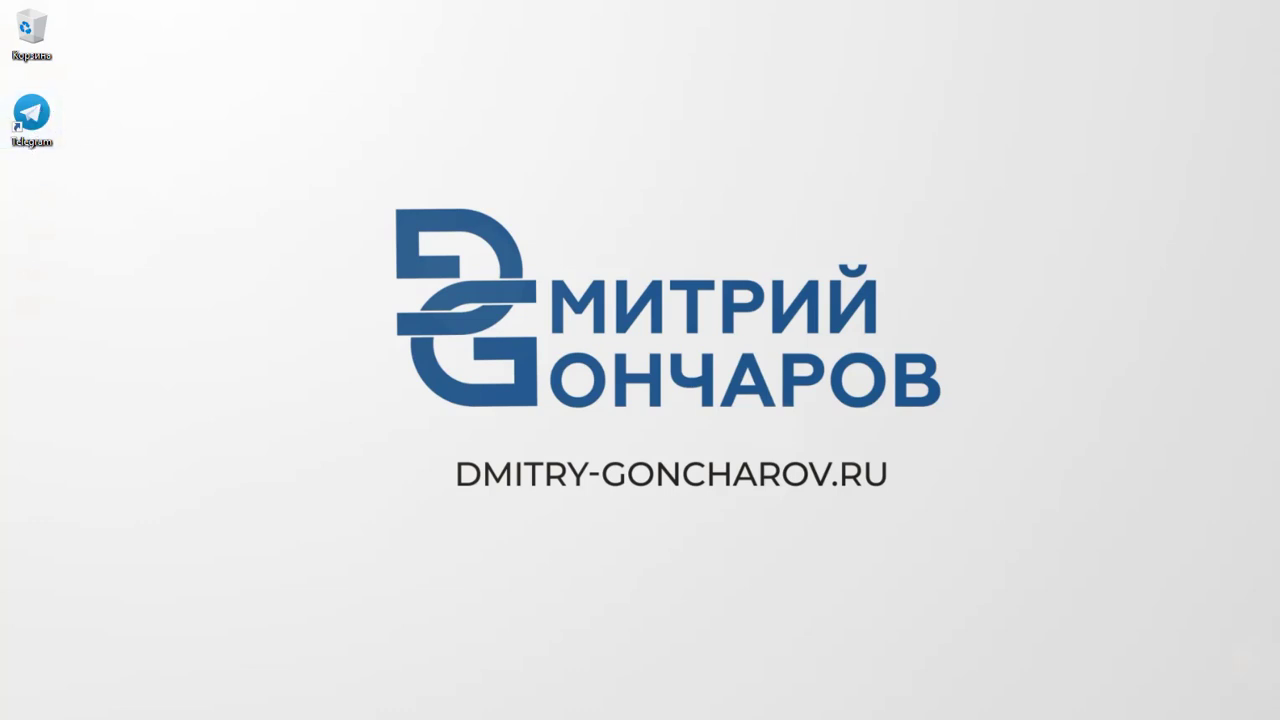
key("super")
scroll(109, 545, "down", 3)
scroll(96, 535, "up", 3)
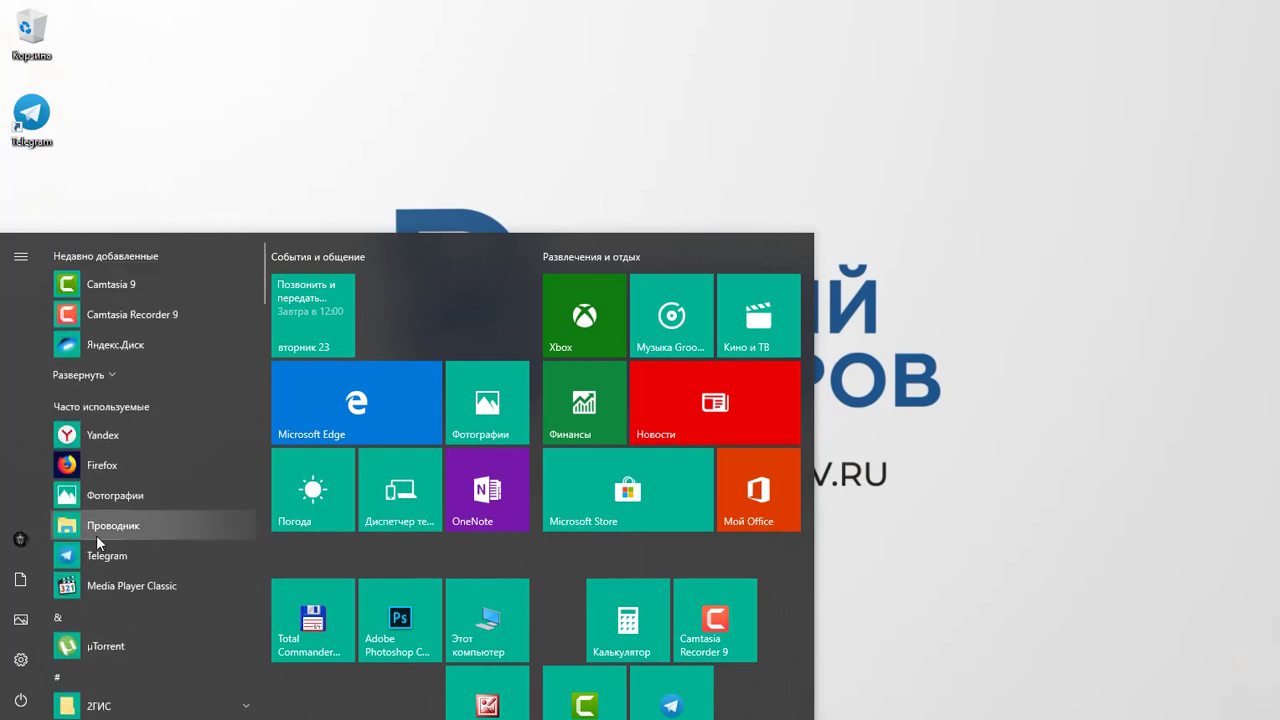
left_click(44, 116)
Go from the shortcut's Свойства to Telegram.exe's file location under AppData\Roaming\Telegram Desktop
right_click(44, 116)
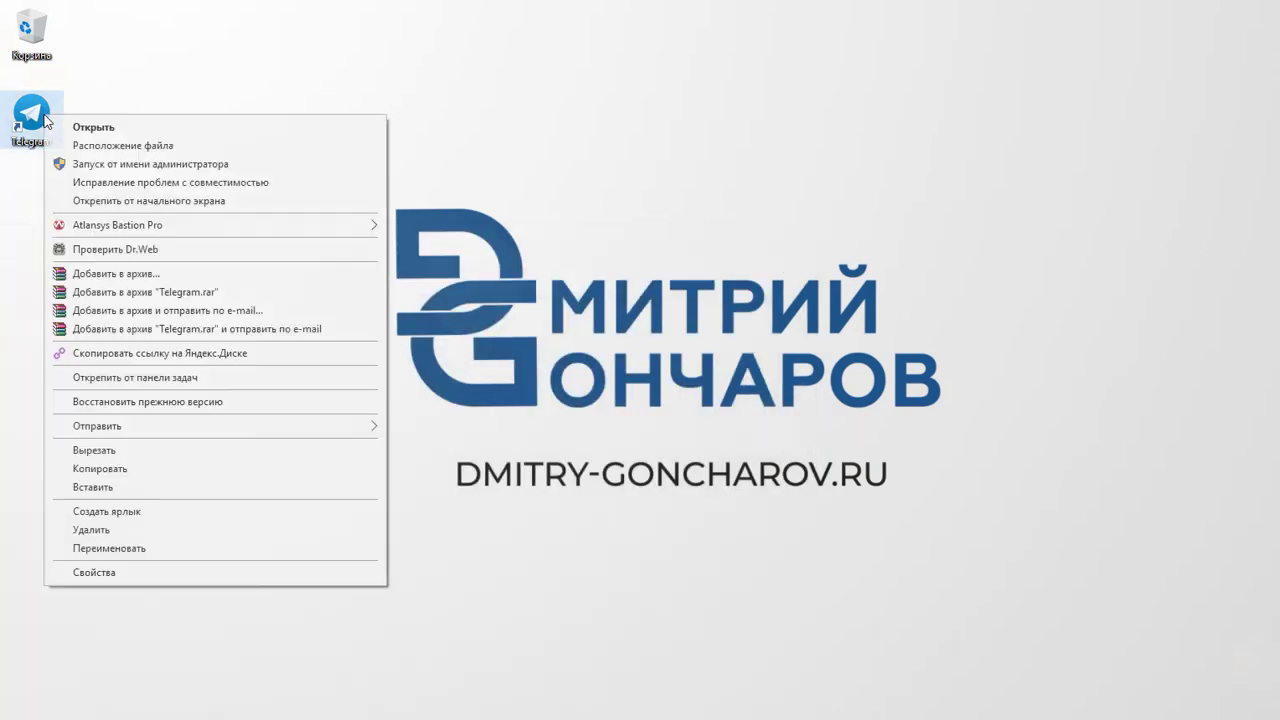
left_click(135, 578)
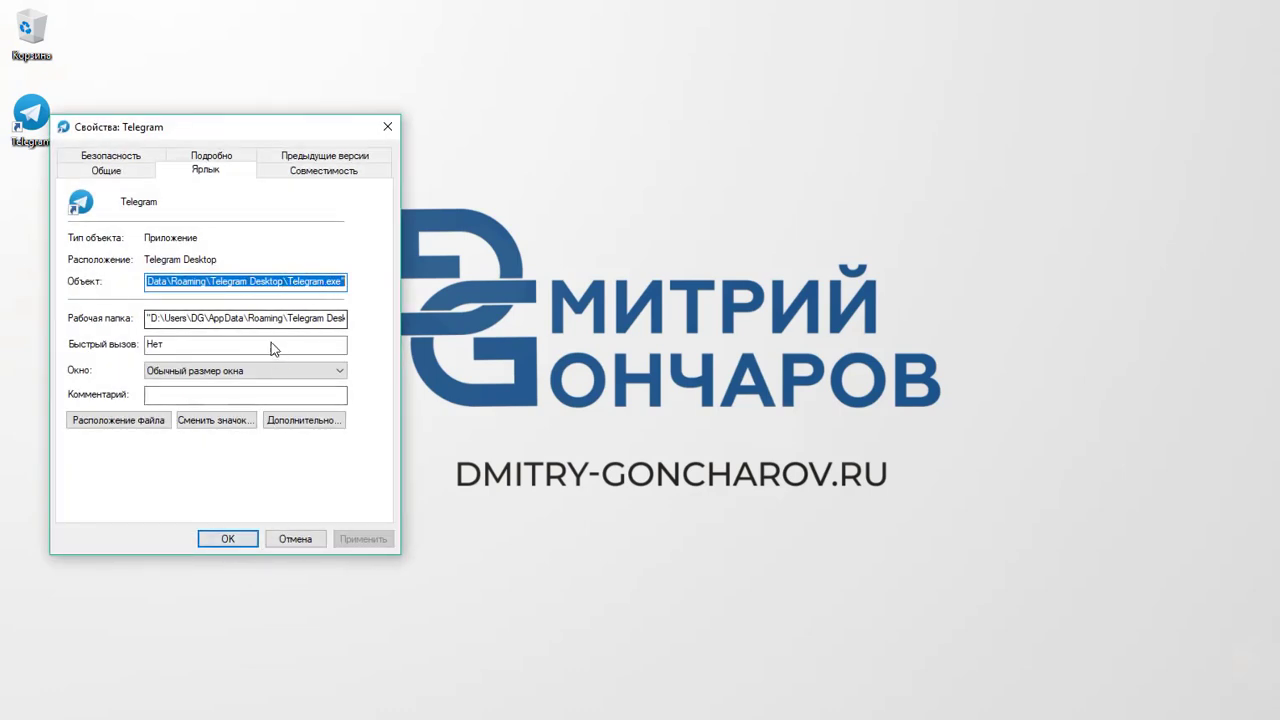
left_click(118, 421)
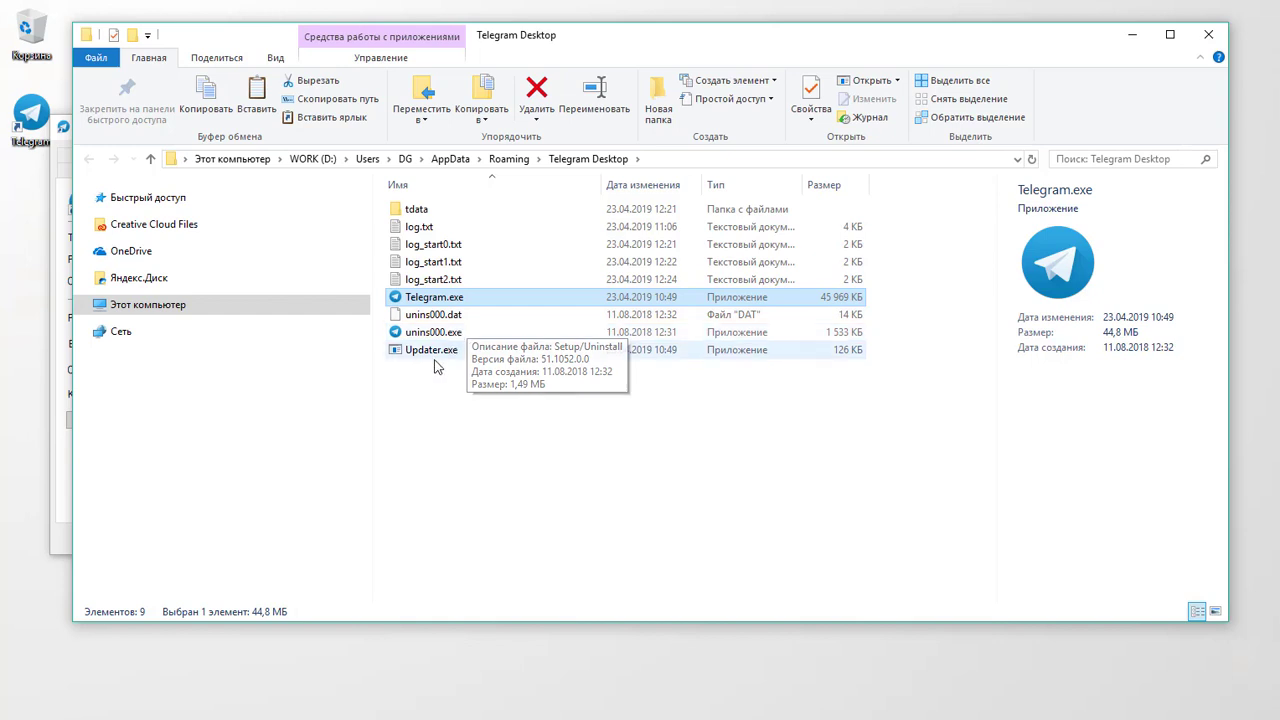
Add a folder called telegram2 next to Telegram.exe in the Telegram Desktop folder
left_click(459, 412)
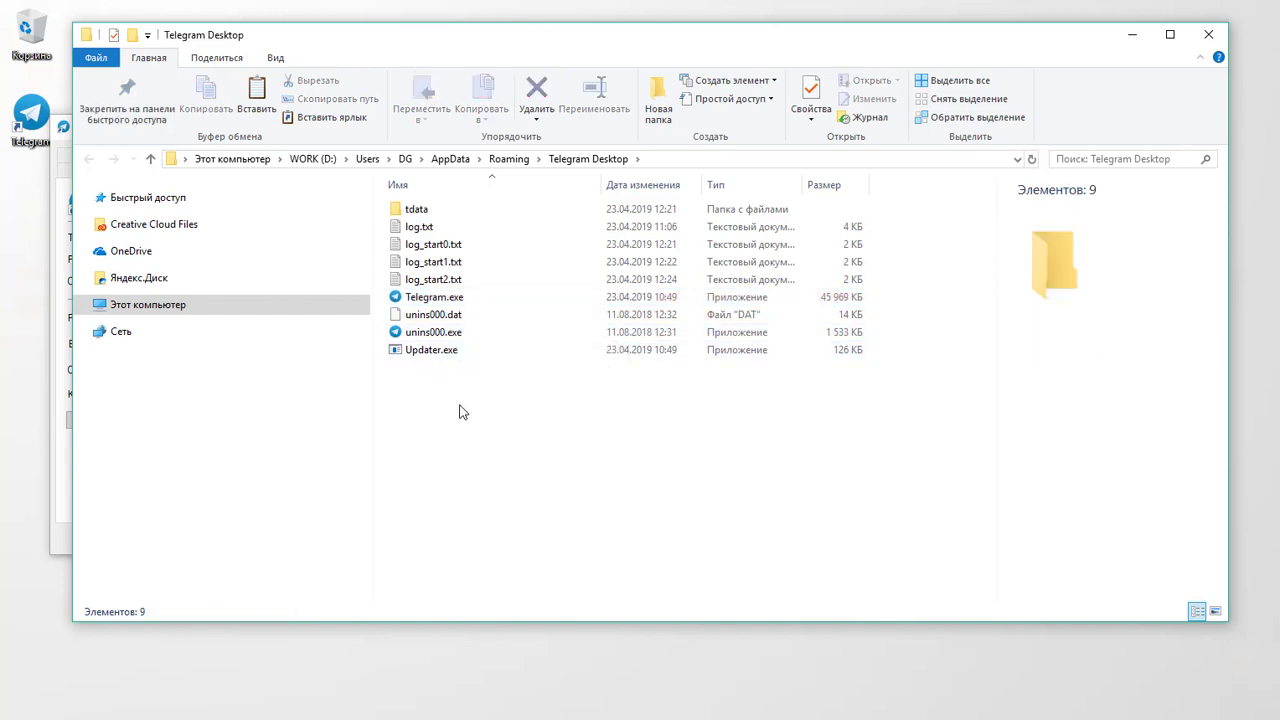
left_click(658, 100)
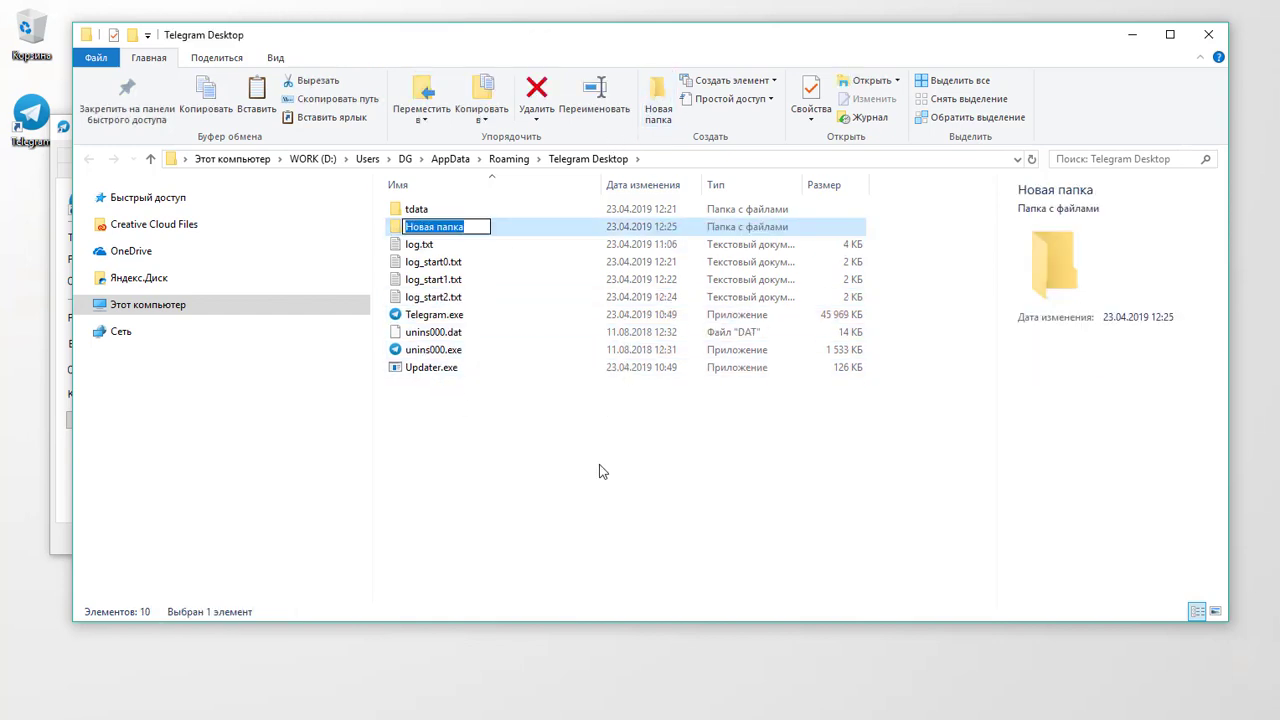
type("tele")
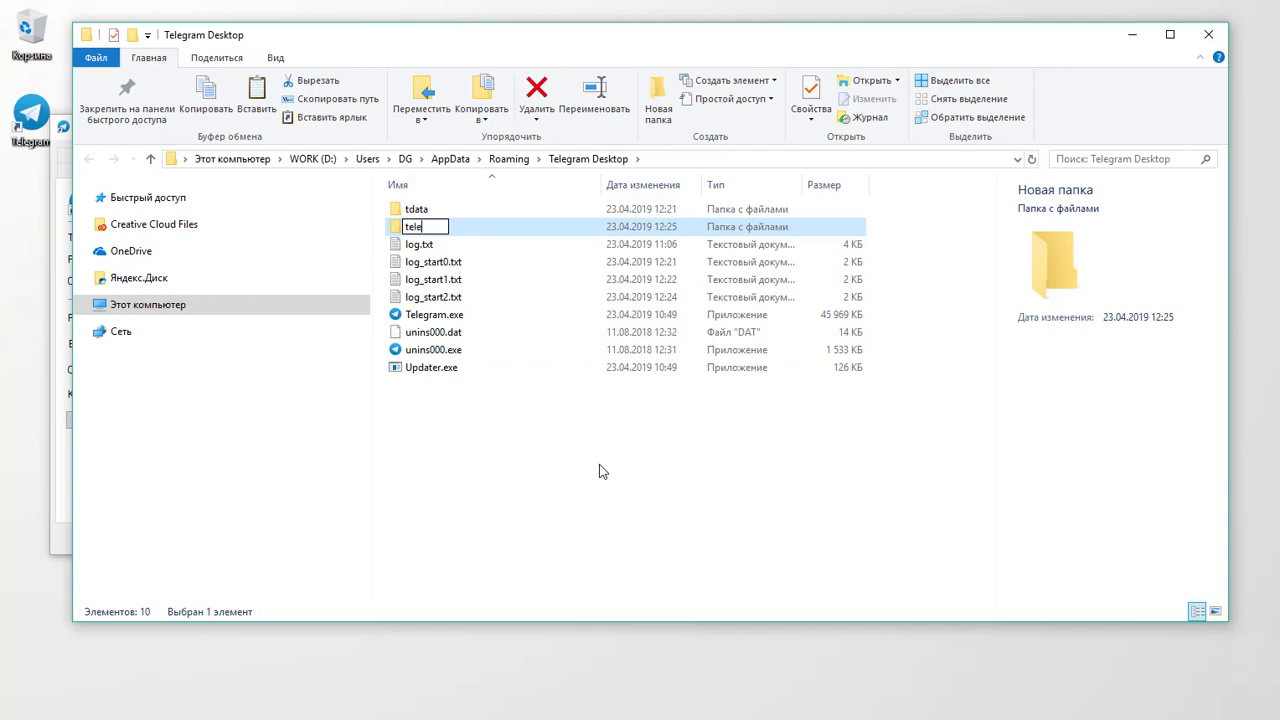
type("gram2")
key("Return")
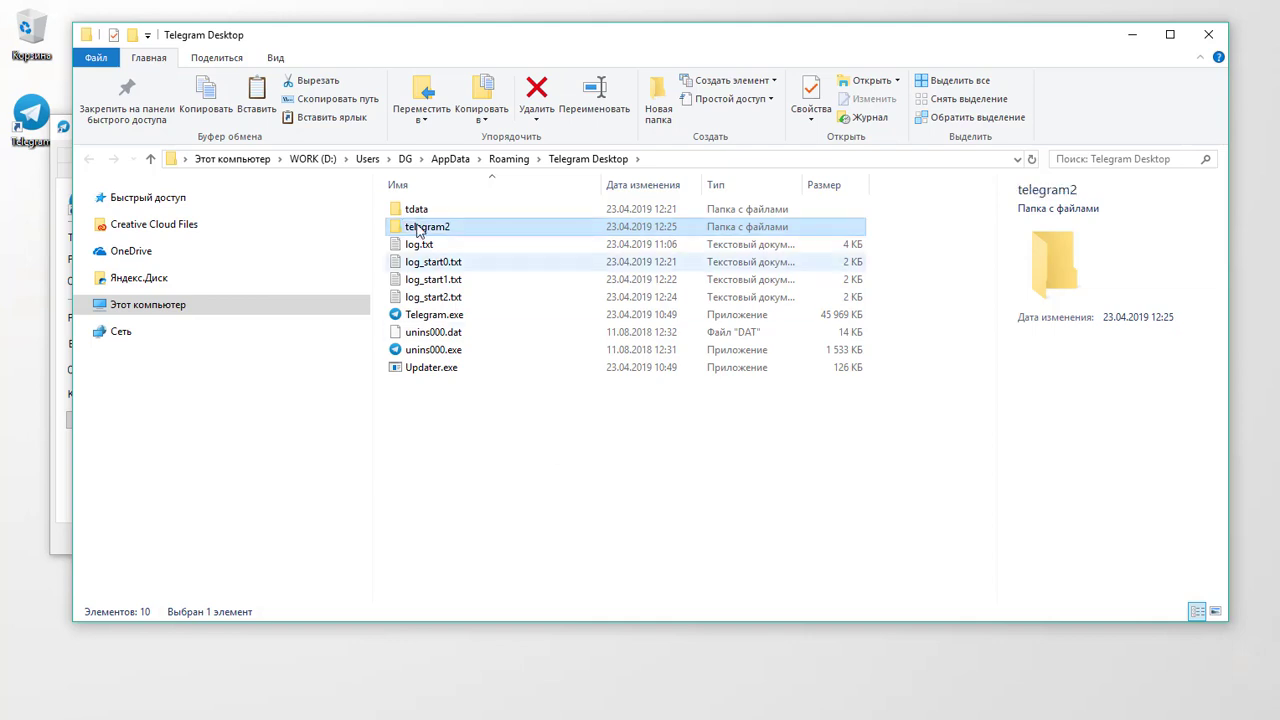
Copy Telegram.exe into the telegram2 folder
double_click(440, 227)
left_click(598, 159)
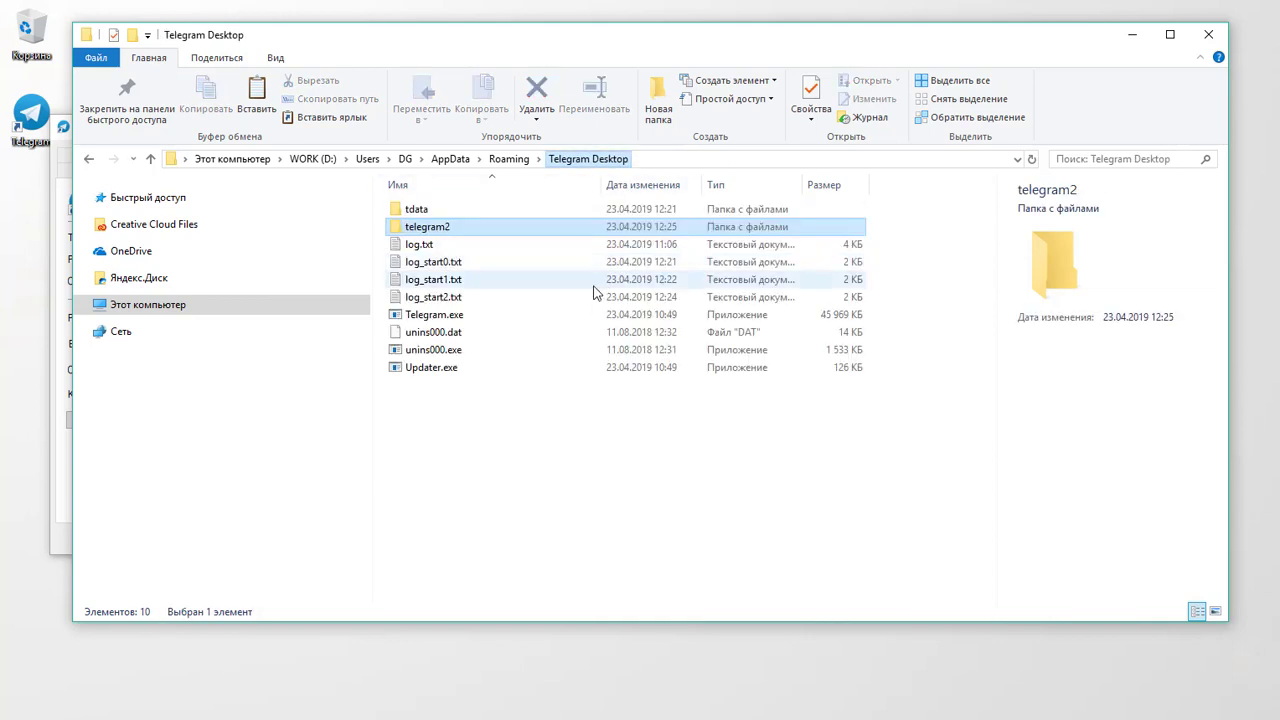
left_click(440, 318)
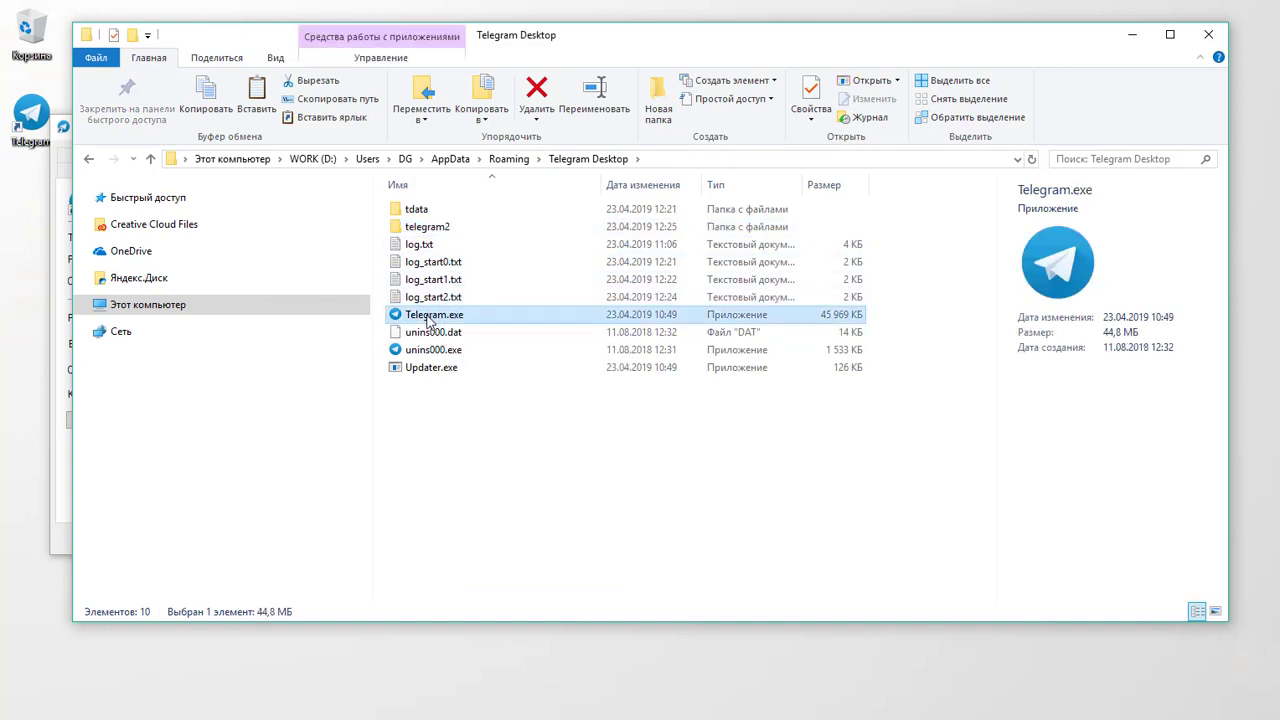
right_click(437, 320)
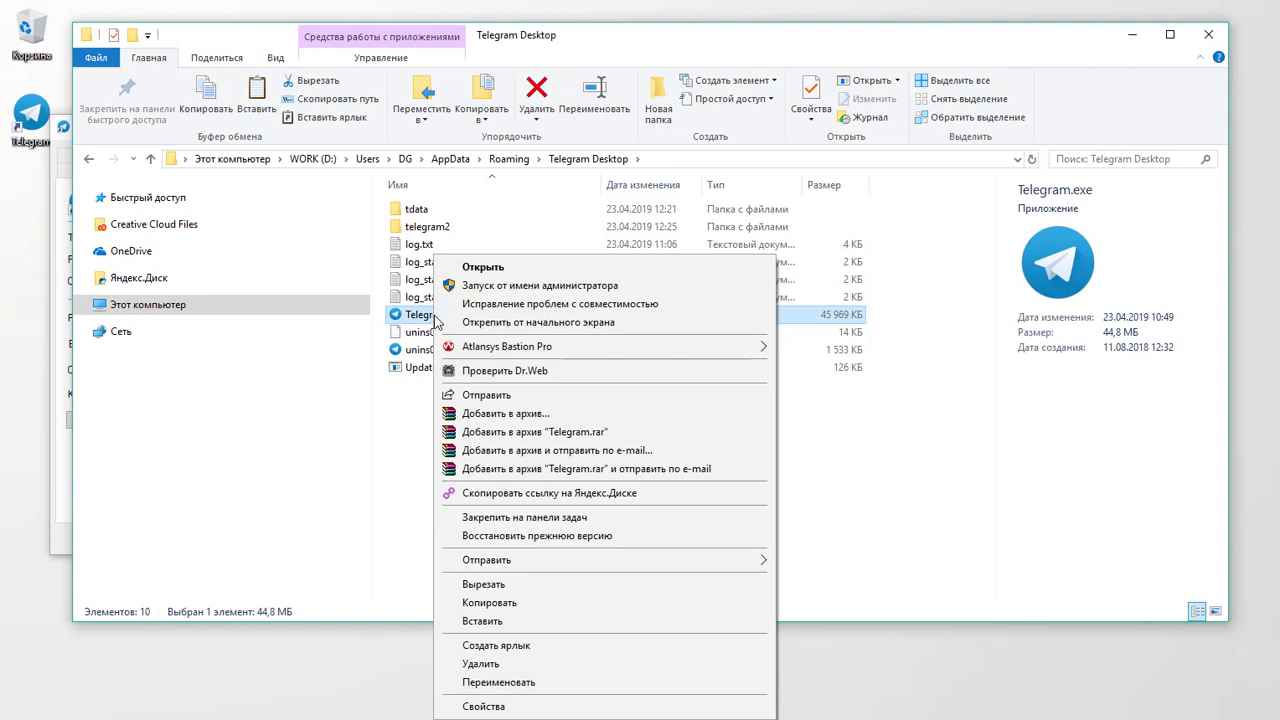
left_click(514, 604)
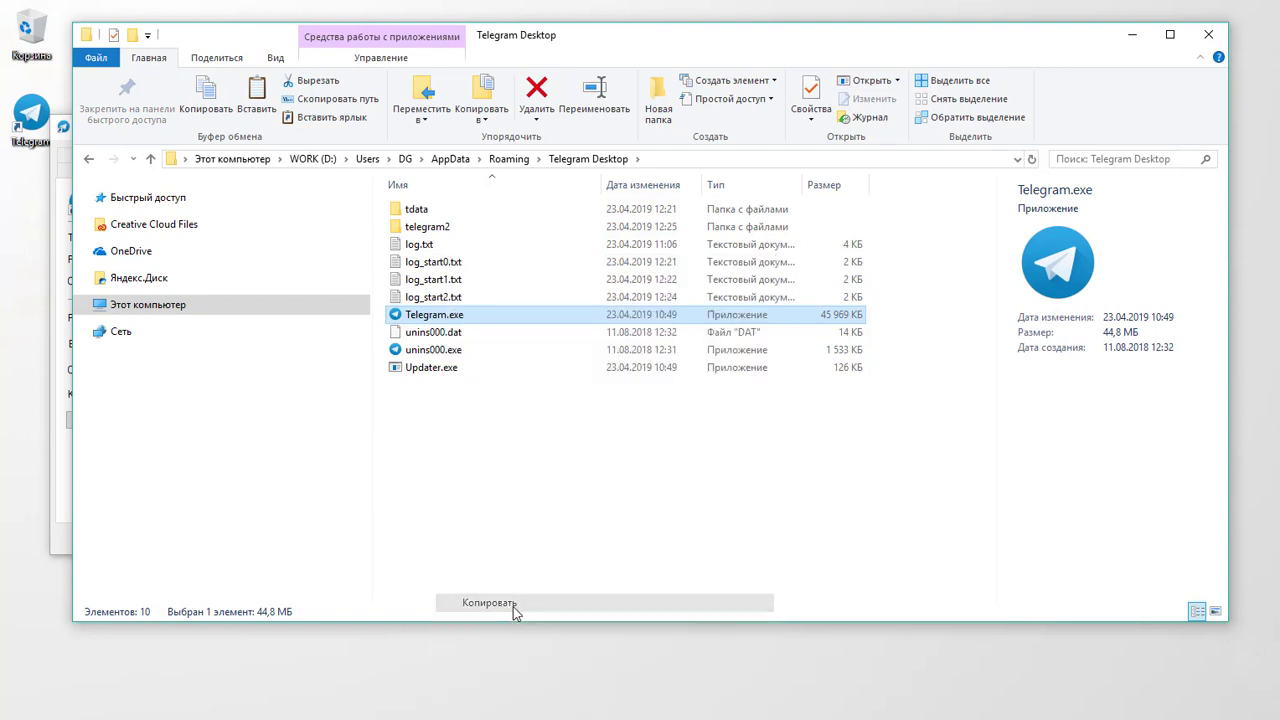
double_click(427, 226)
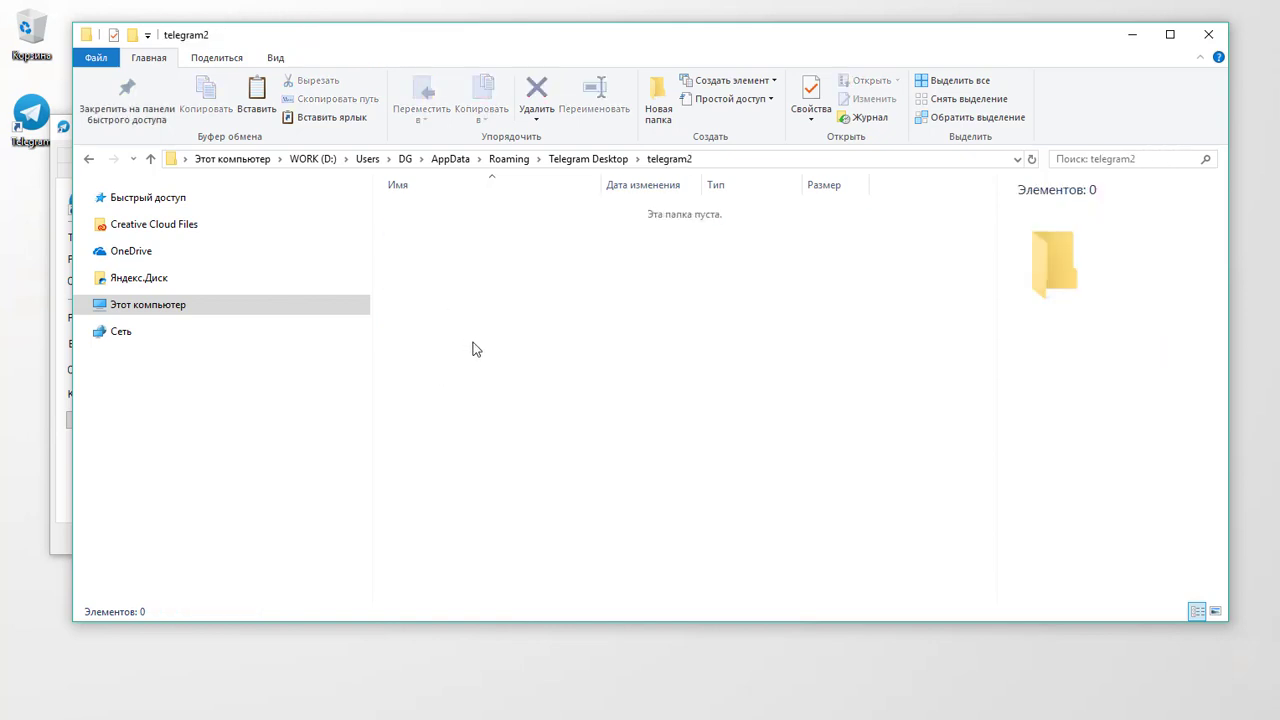
key("ctrl+v")
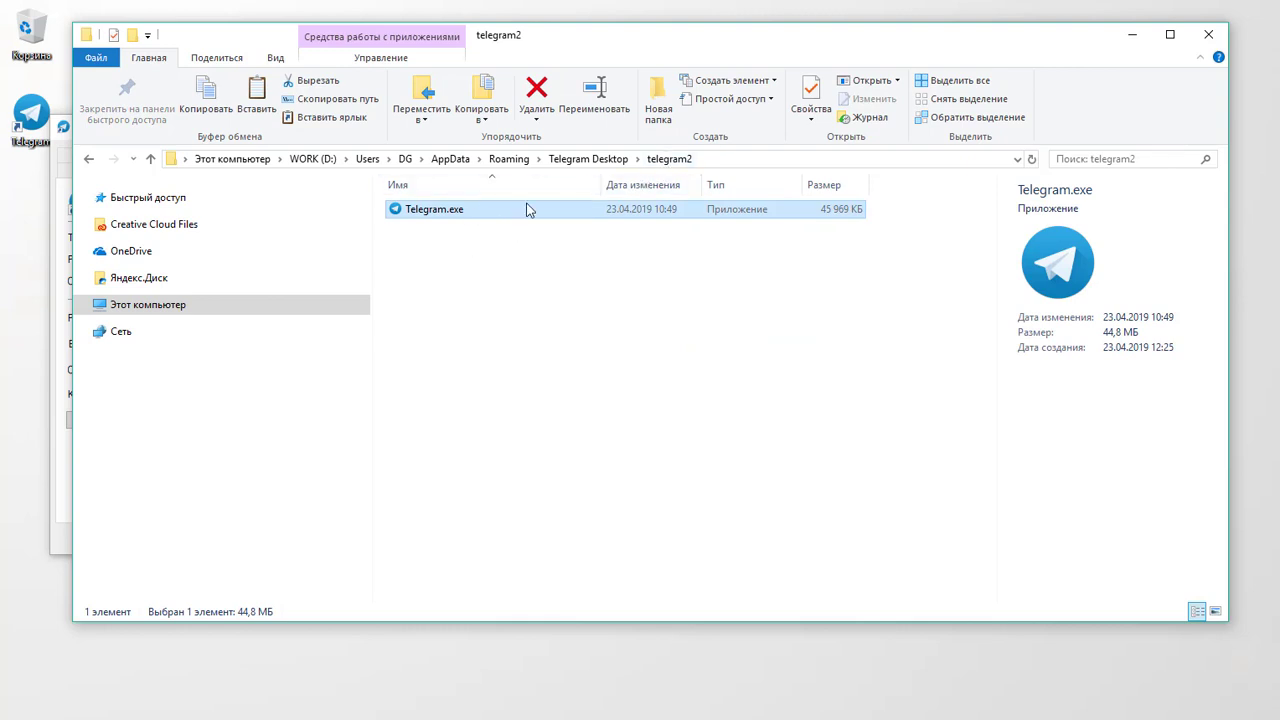
Launch the copied Telegram.exe from inside telegram2
left_click(588, 159)
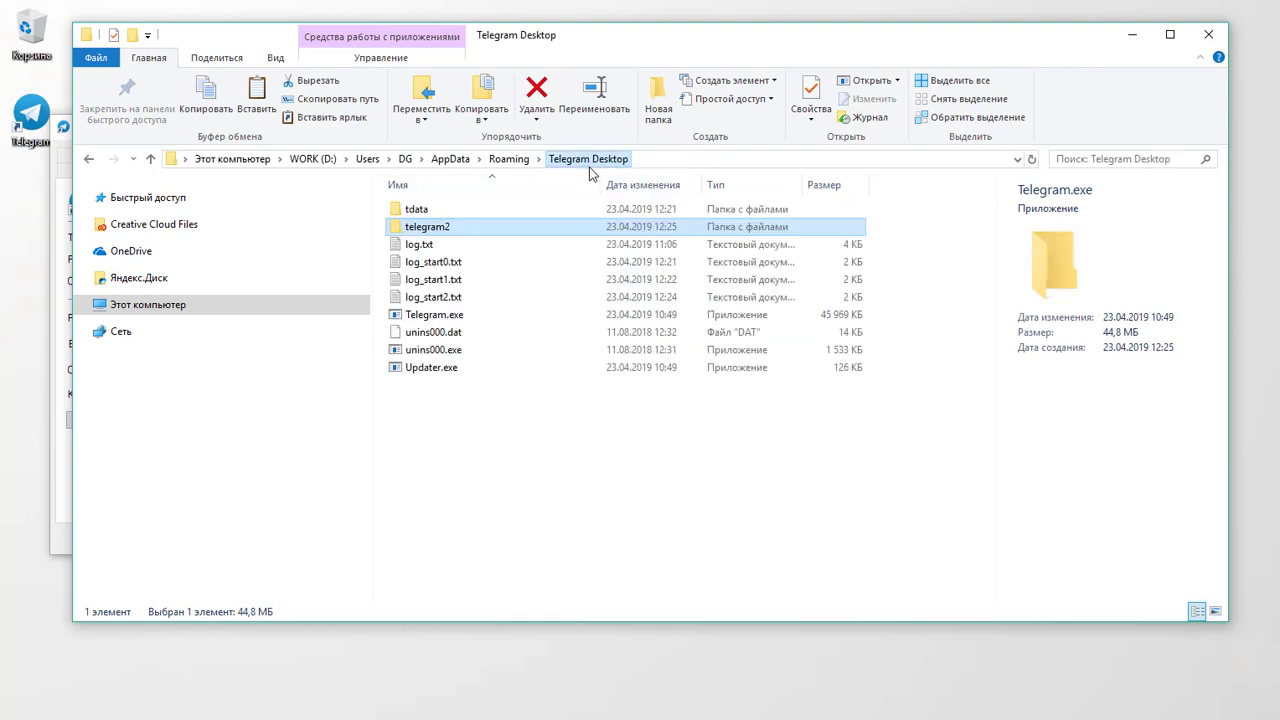
double_click(413, 228)
left_click(440, 214)
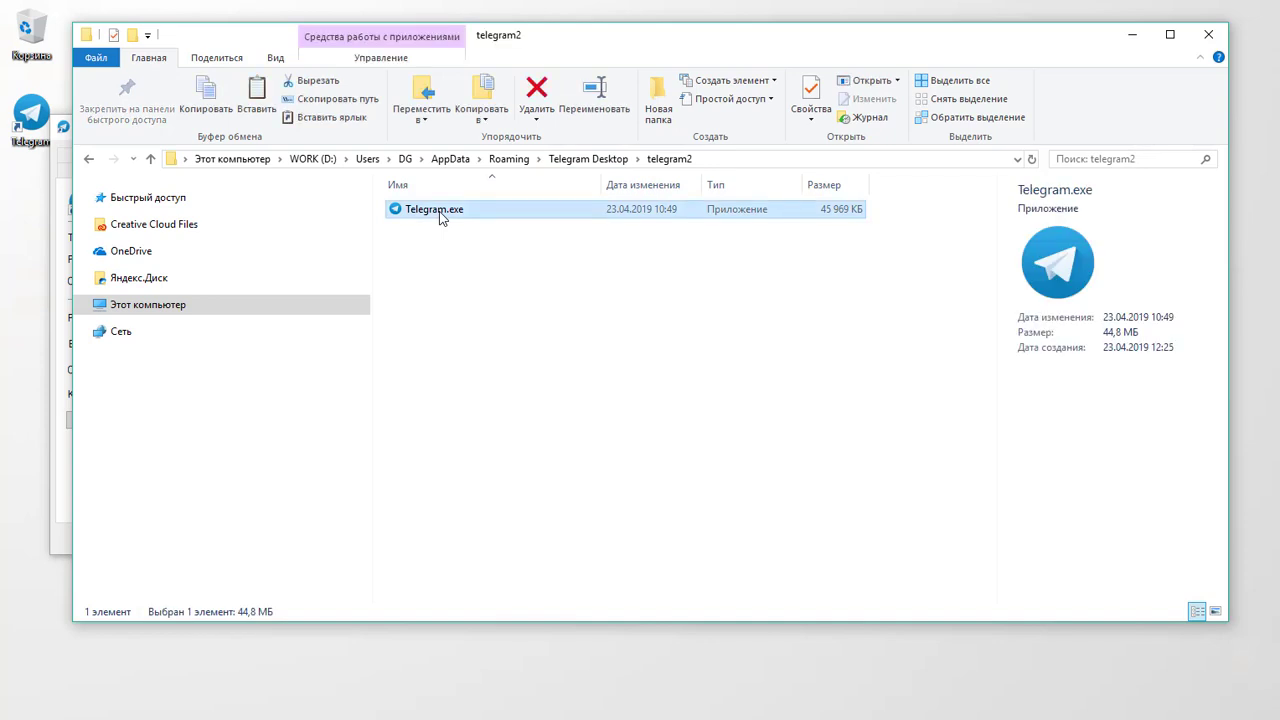
double_click(440, 214)
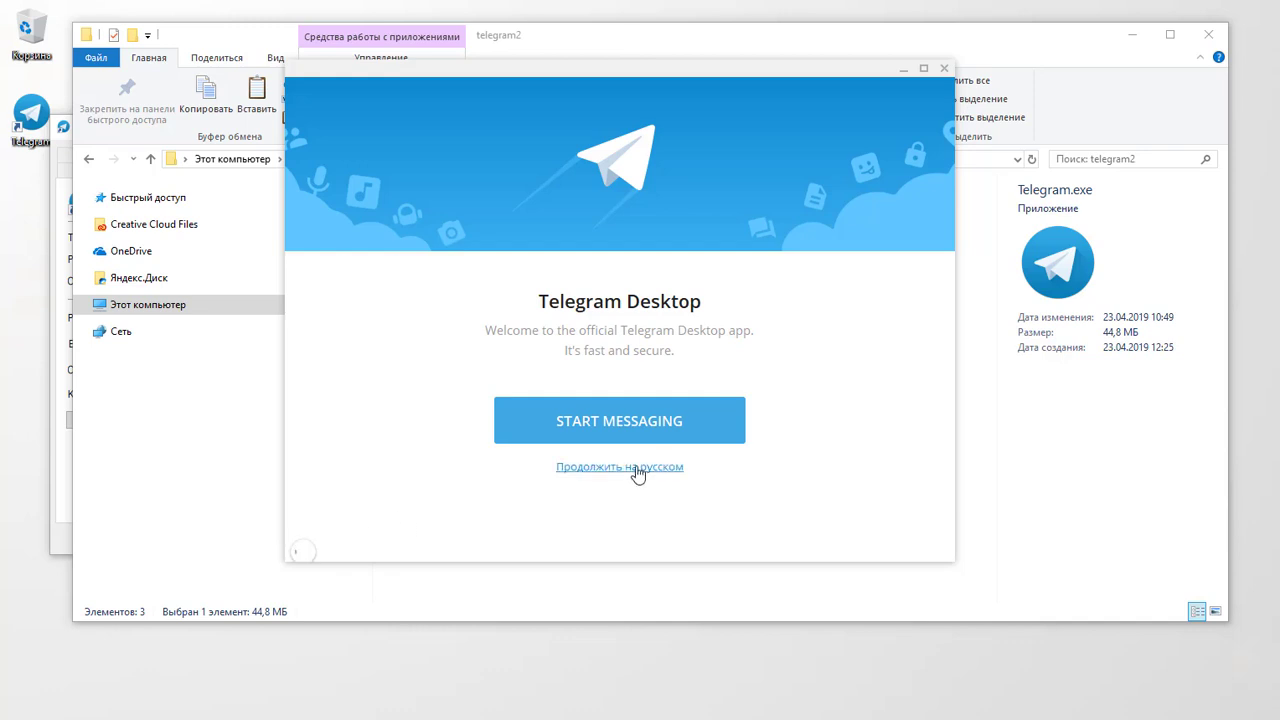
Continue setup in Russian, then sign in with the second account's phone number and login code
left_click(638, 467)
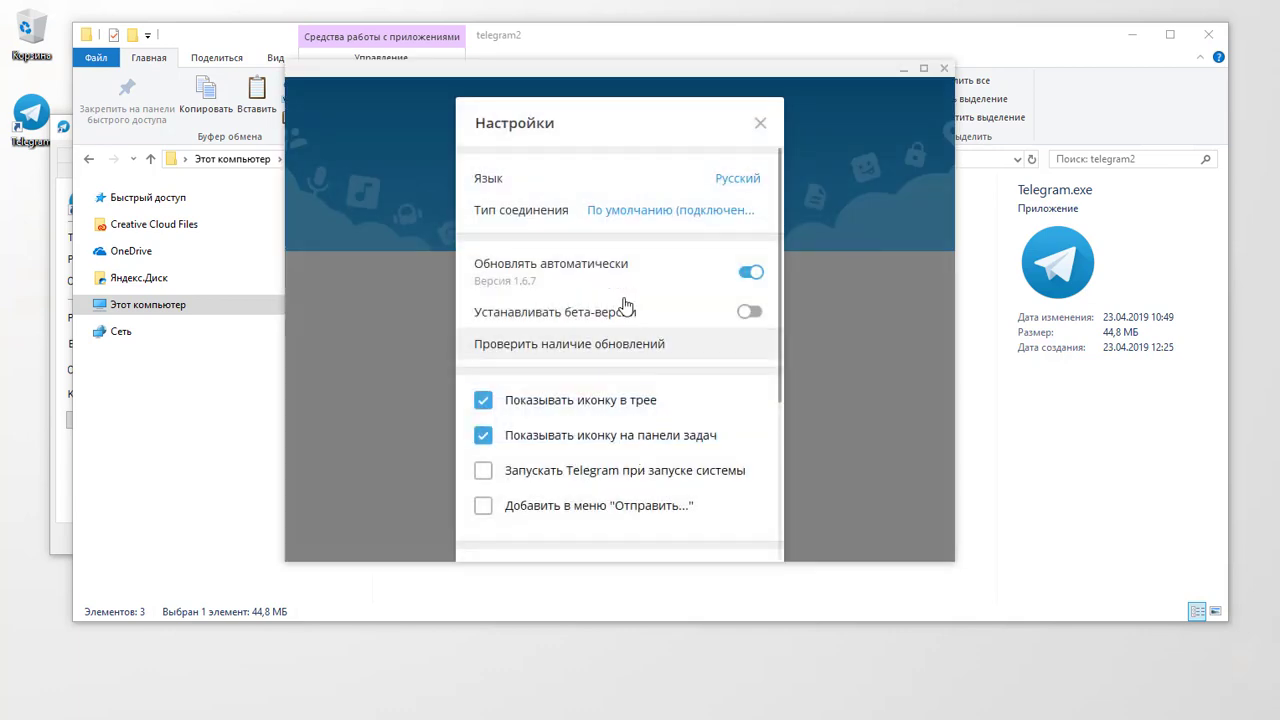
left_click(762, 124)
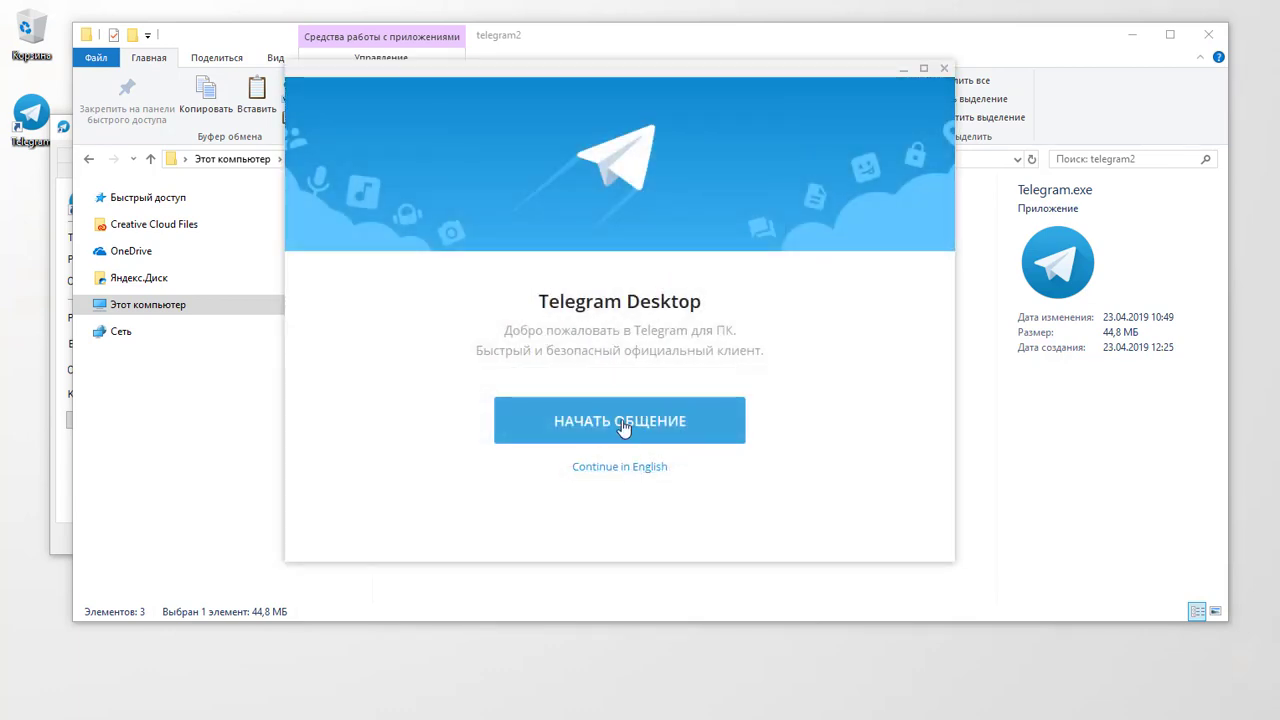
left_click(623, 427)
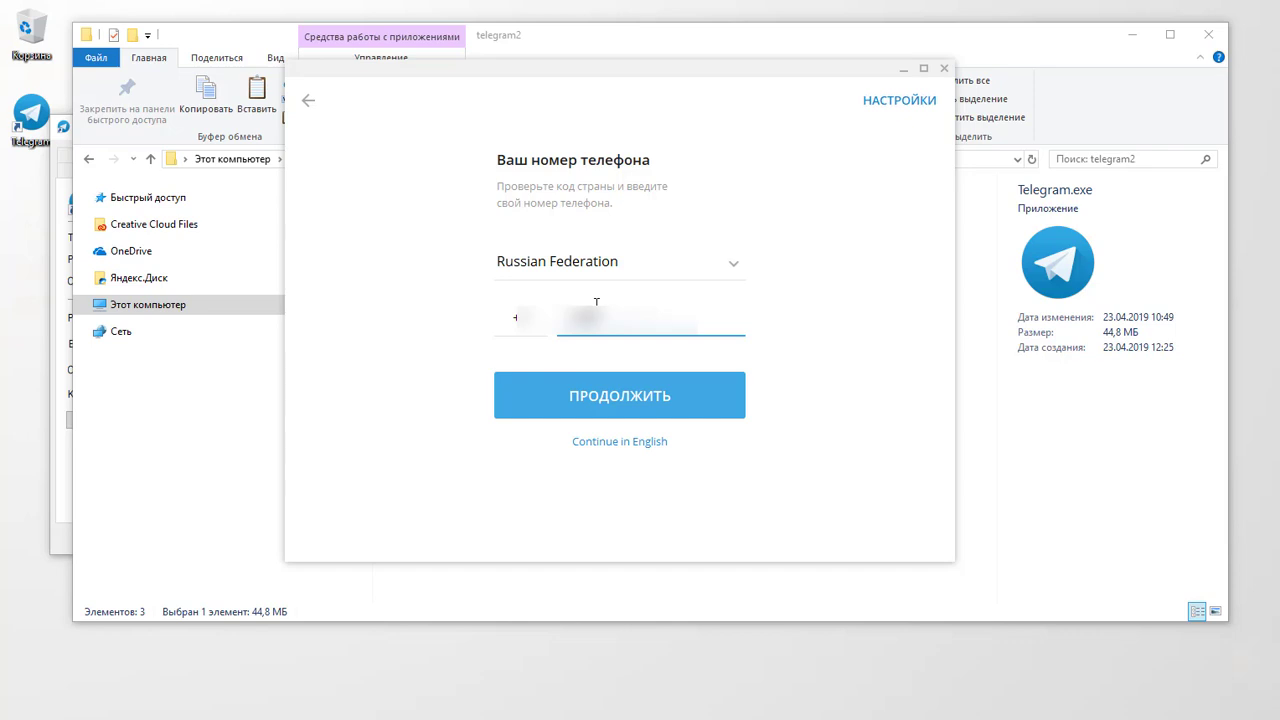
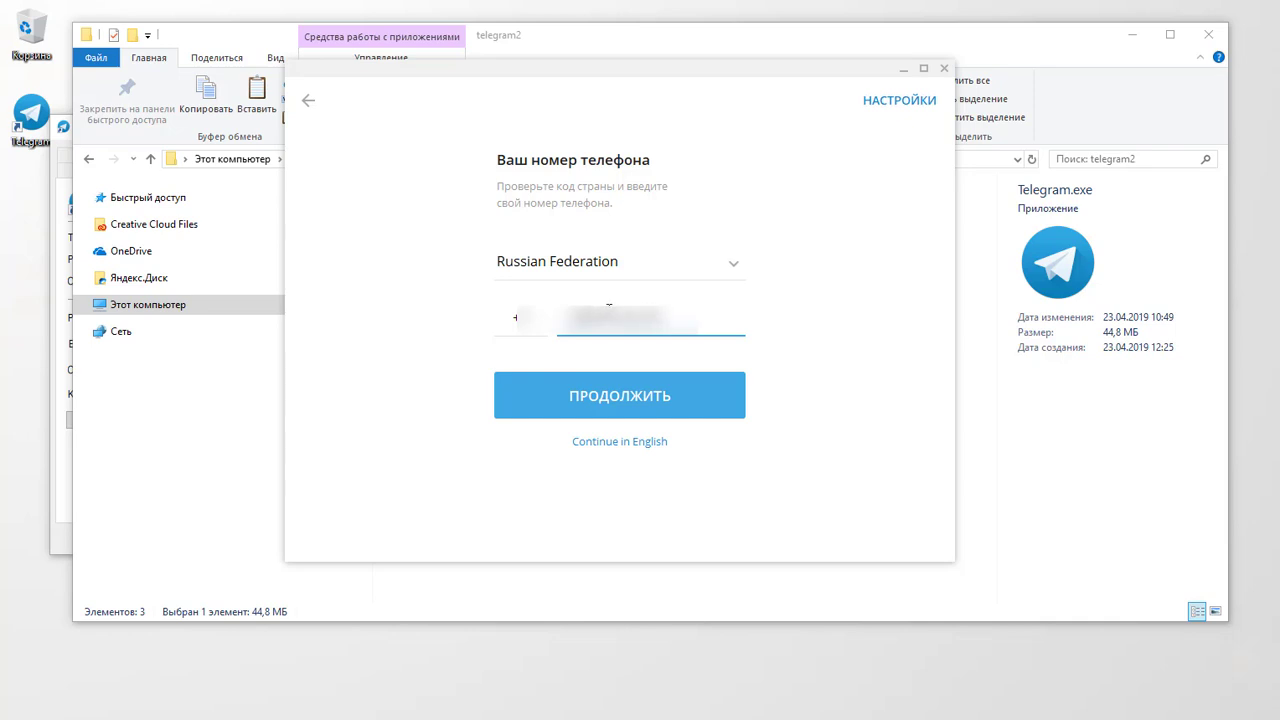
left_click(621, 396)
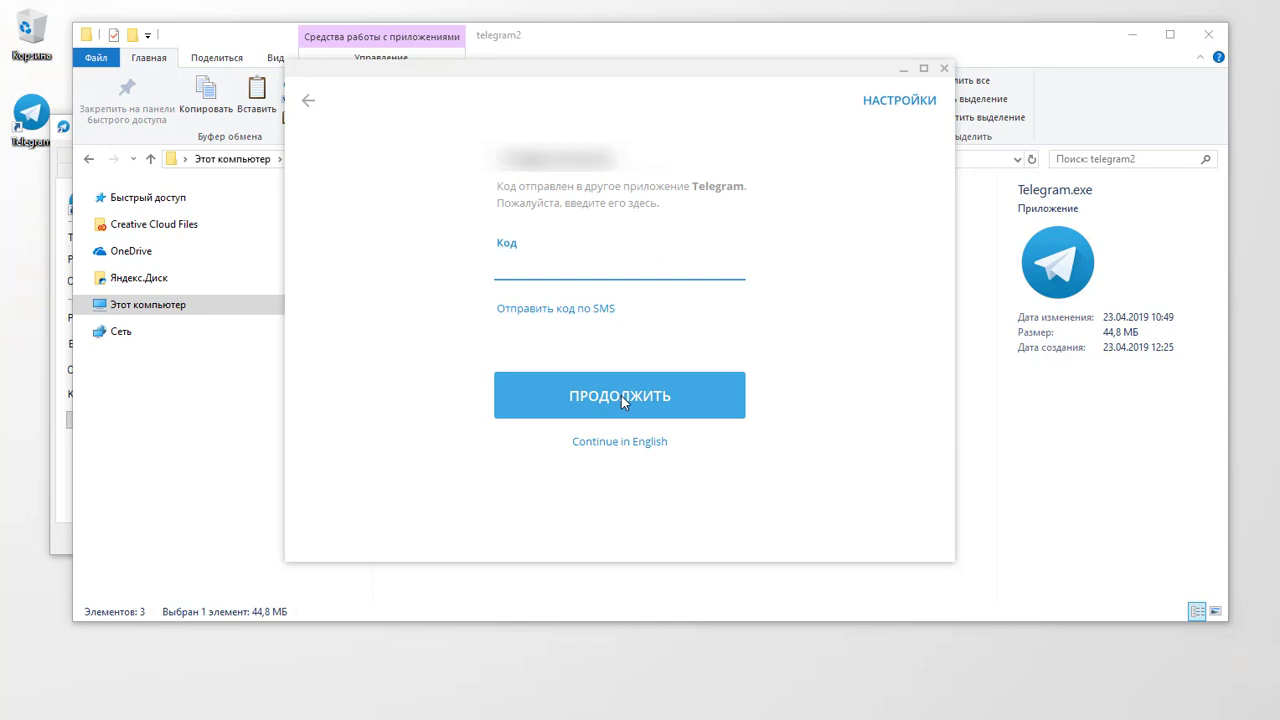
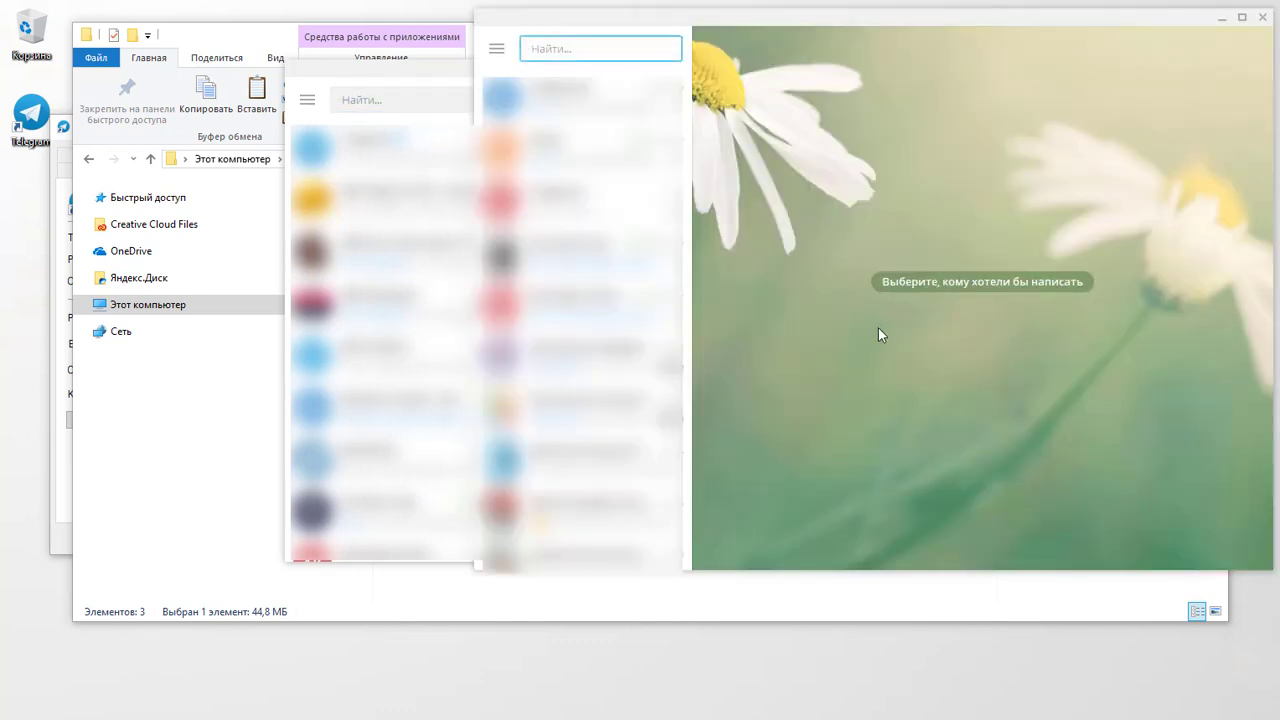
Move the two Telegram windows apart and close both of them
left_click_drag(670, 16, 815, 139)
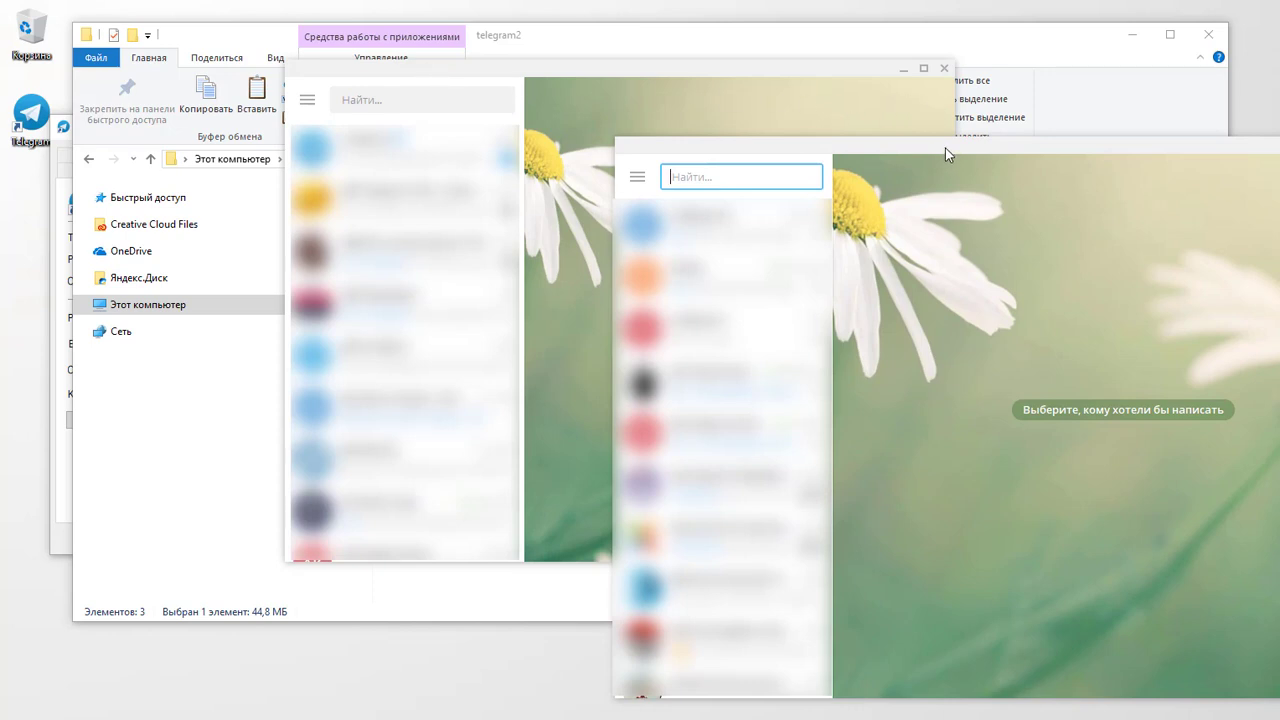
left_click_drag(945, 148, 793, 80)
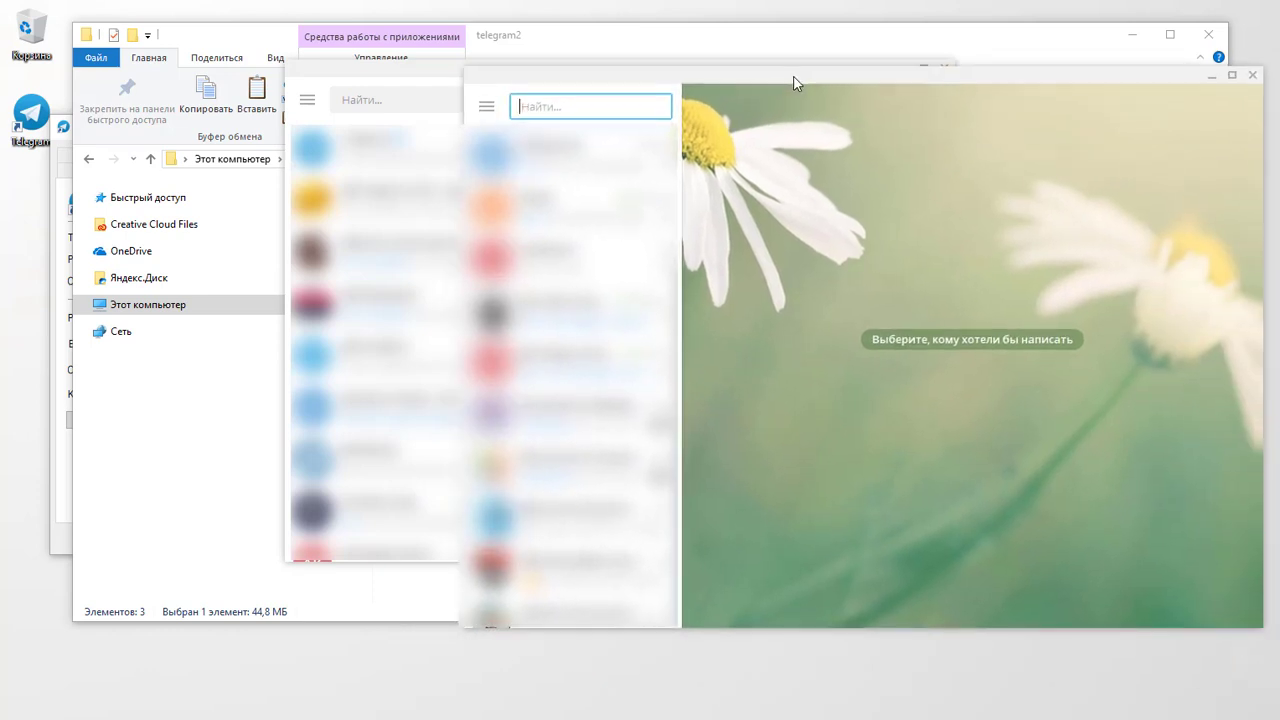
left_click(1252, 75)
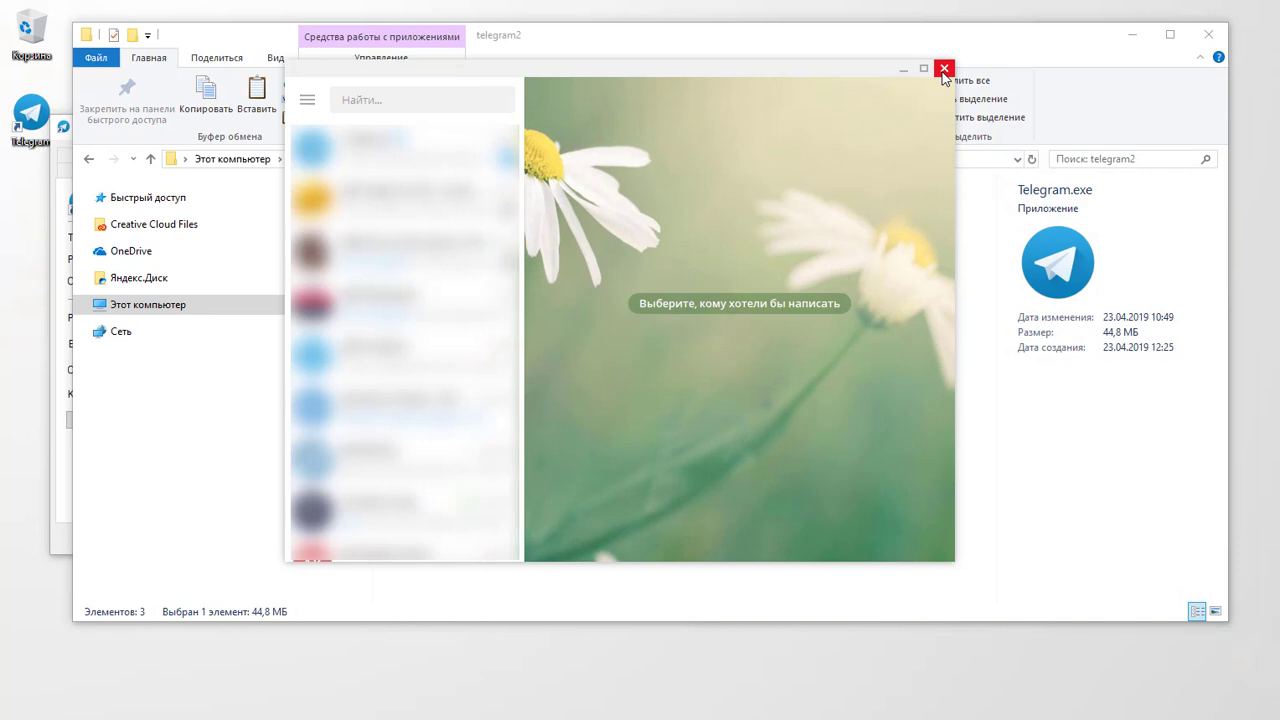
left_click(944, 69)
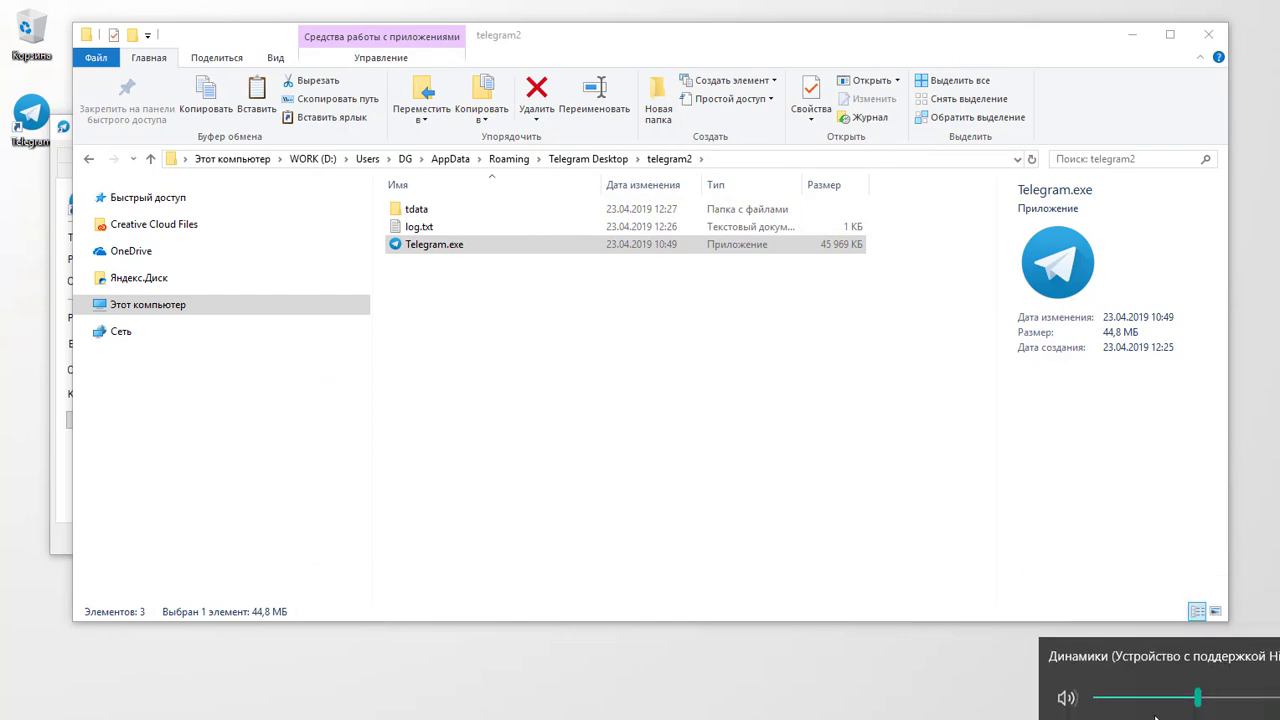
Send the telegram2 Telegram.exe to the desktop as a shortcut (Рабочий стол (создать ярлык))
left_click(425, 262)
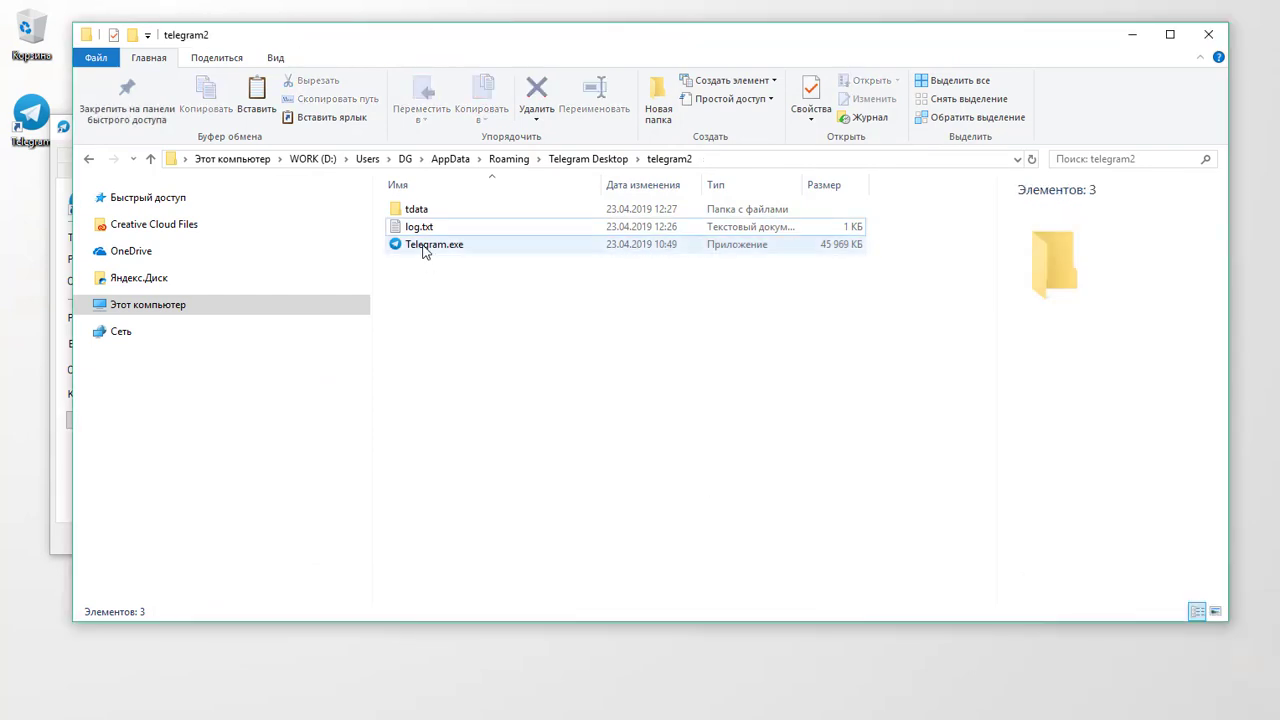
left_click(423, 252)
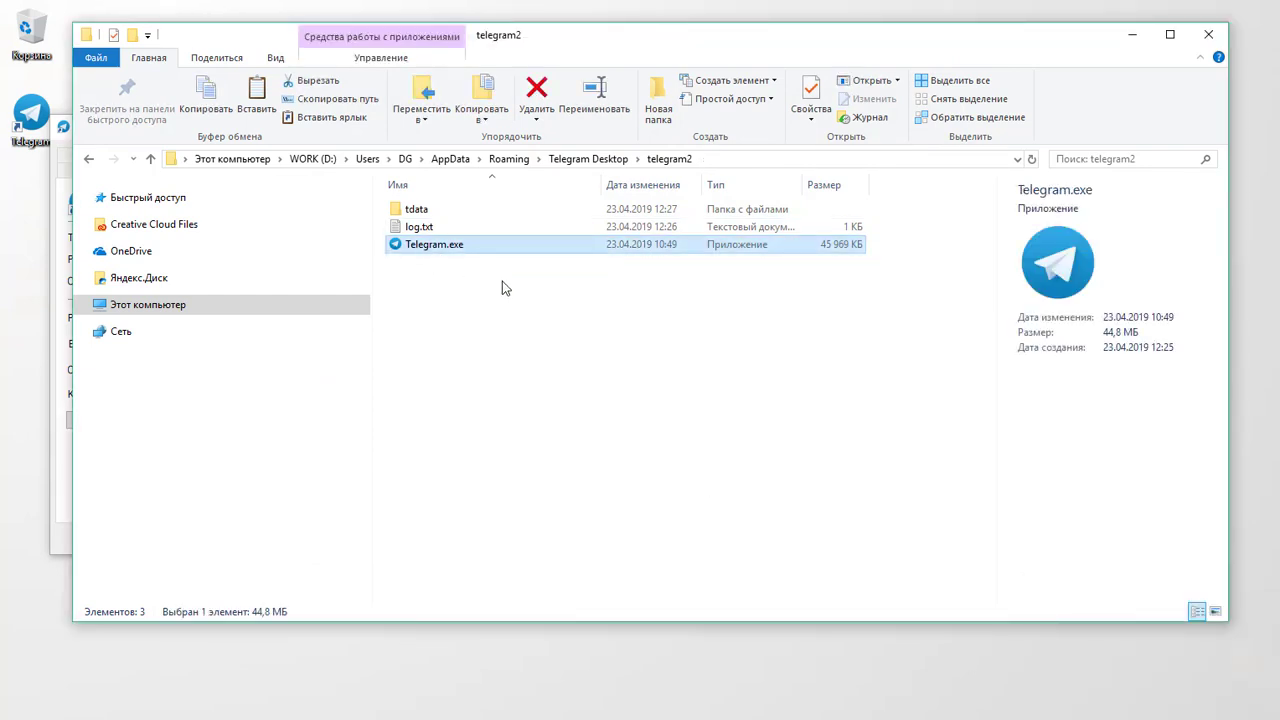
right_click(440, 254)
mouse_move(612, 562)
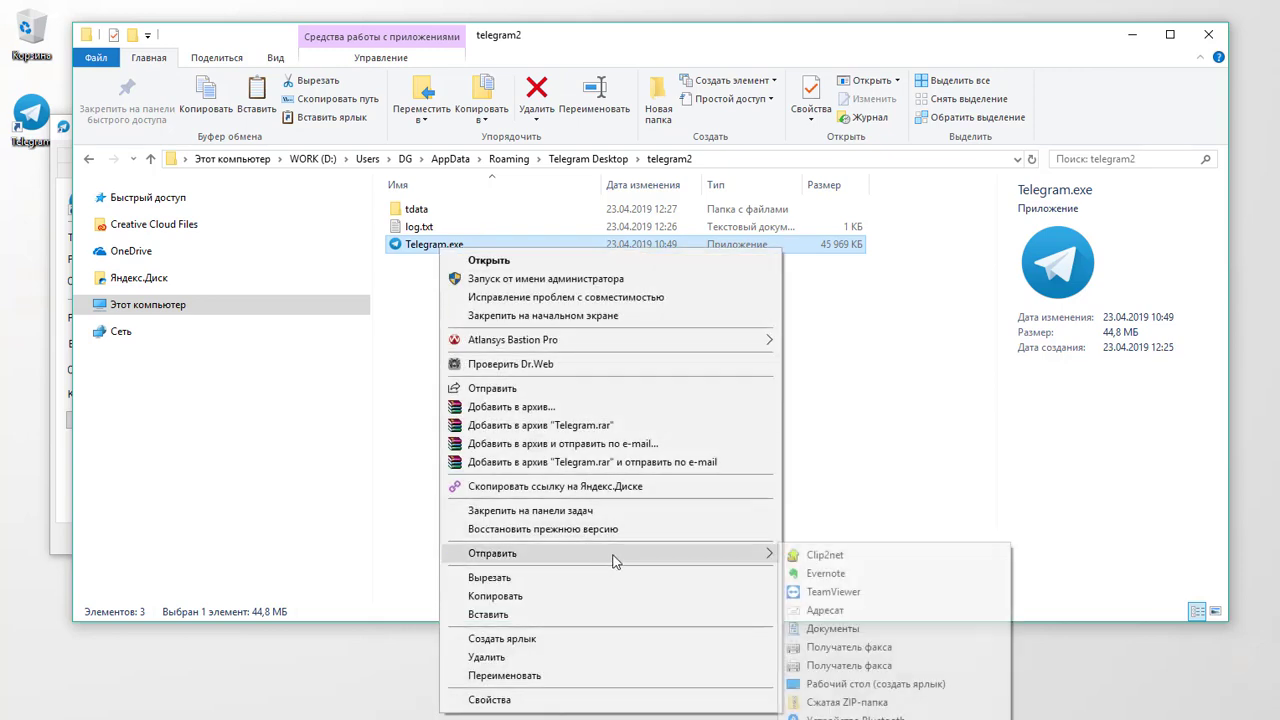
left_click(863, 688)
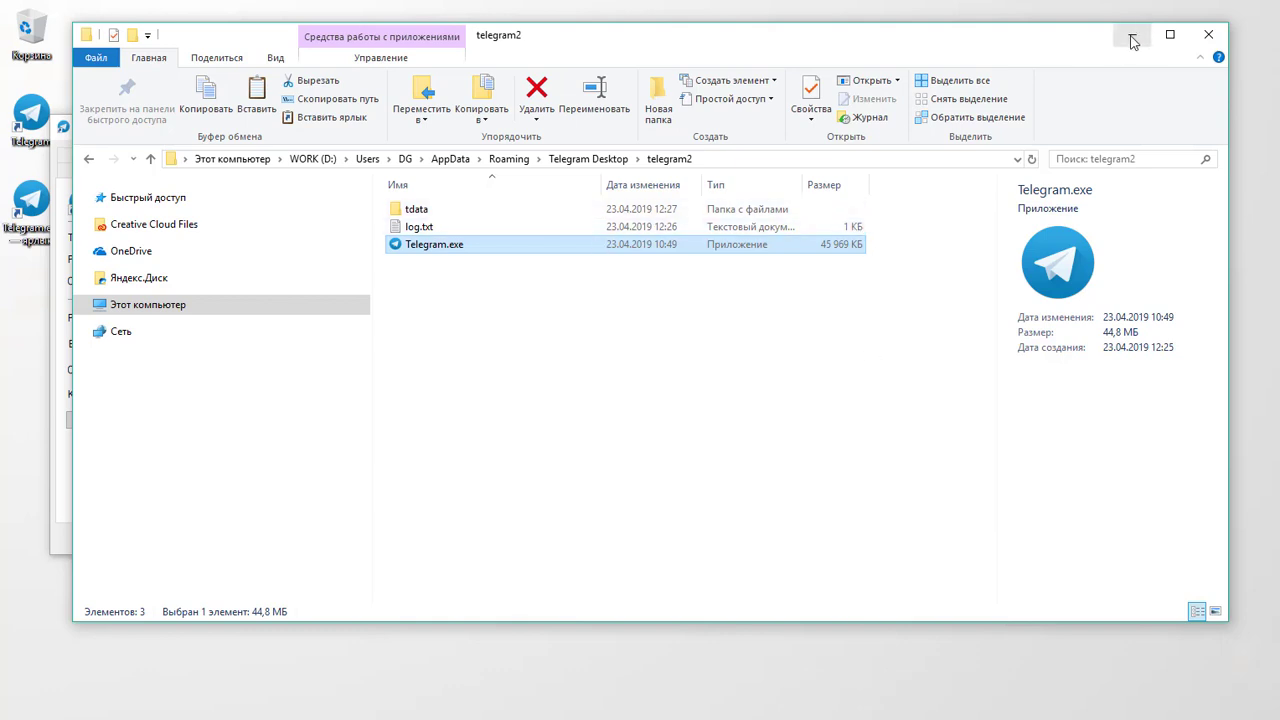
Rename the new desktop shortcut to Telegram 2
left_click(1131, 35)
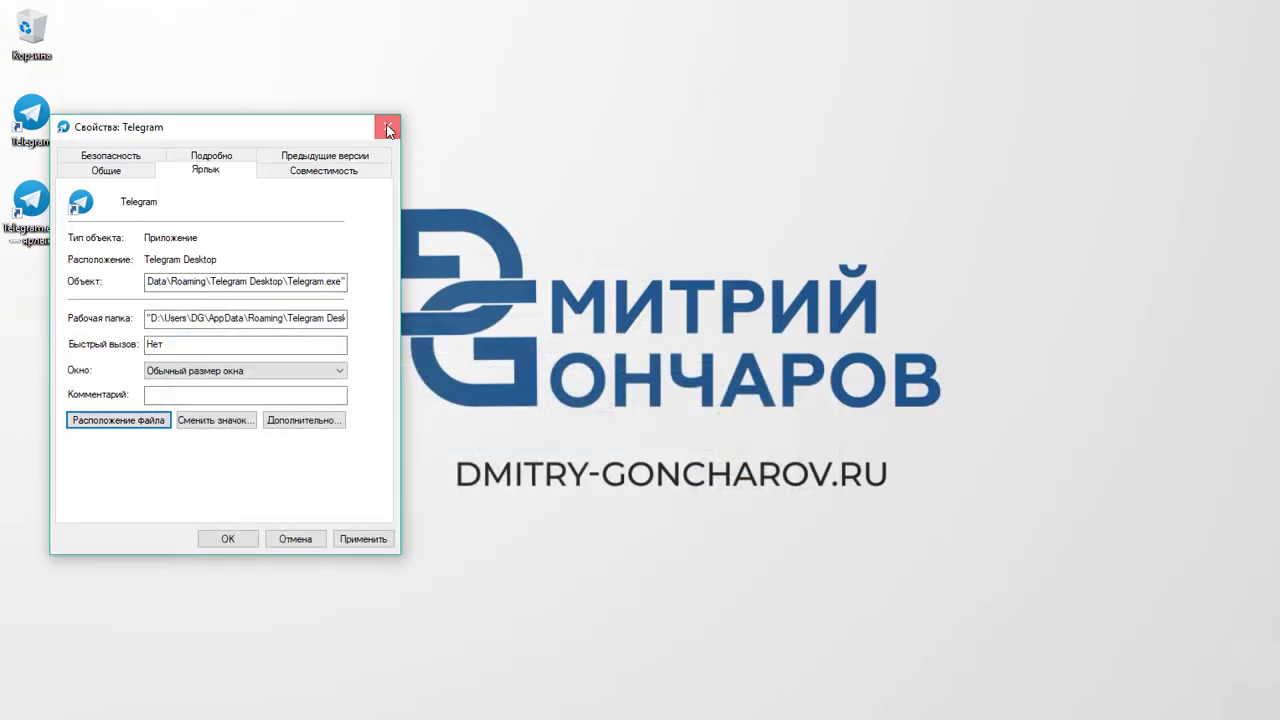
left_click(388, 129)
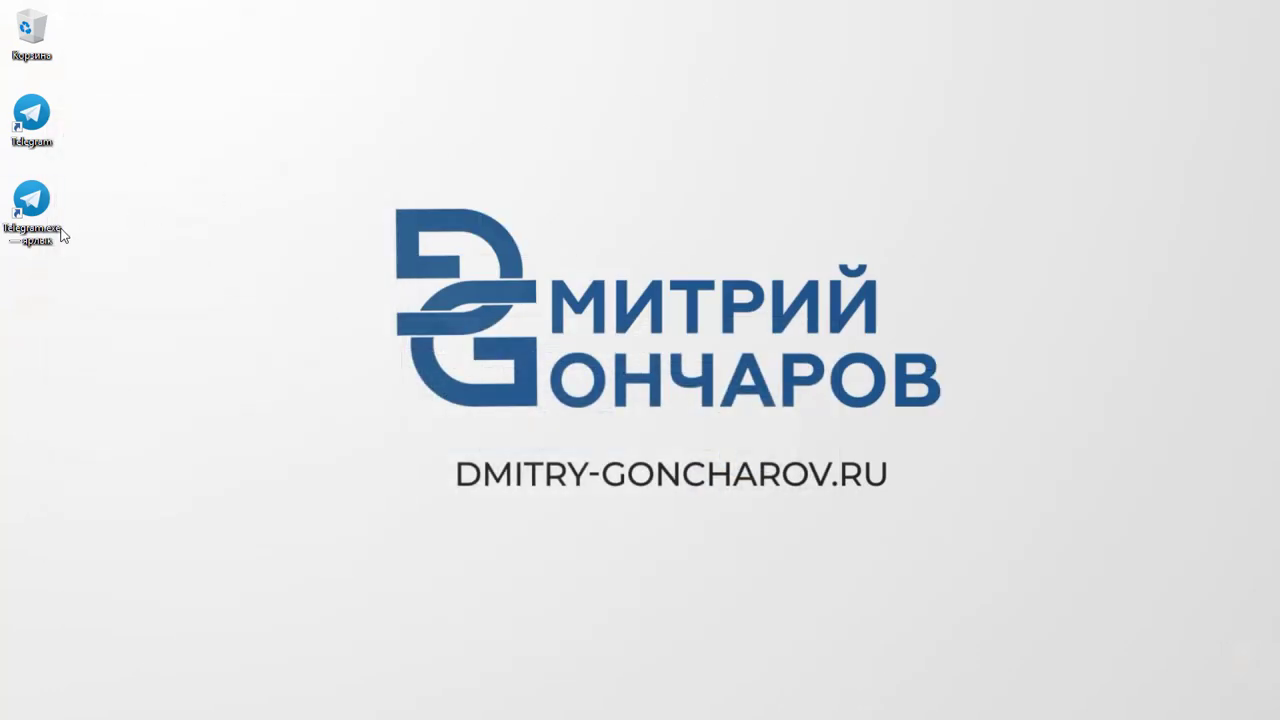
left_click(34, 245)
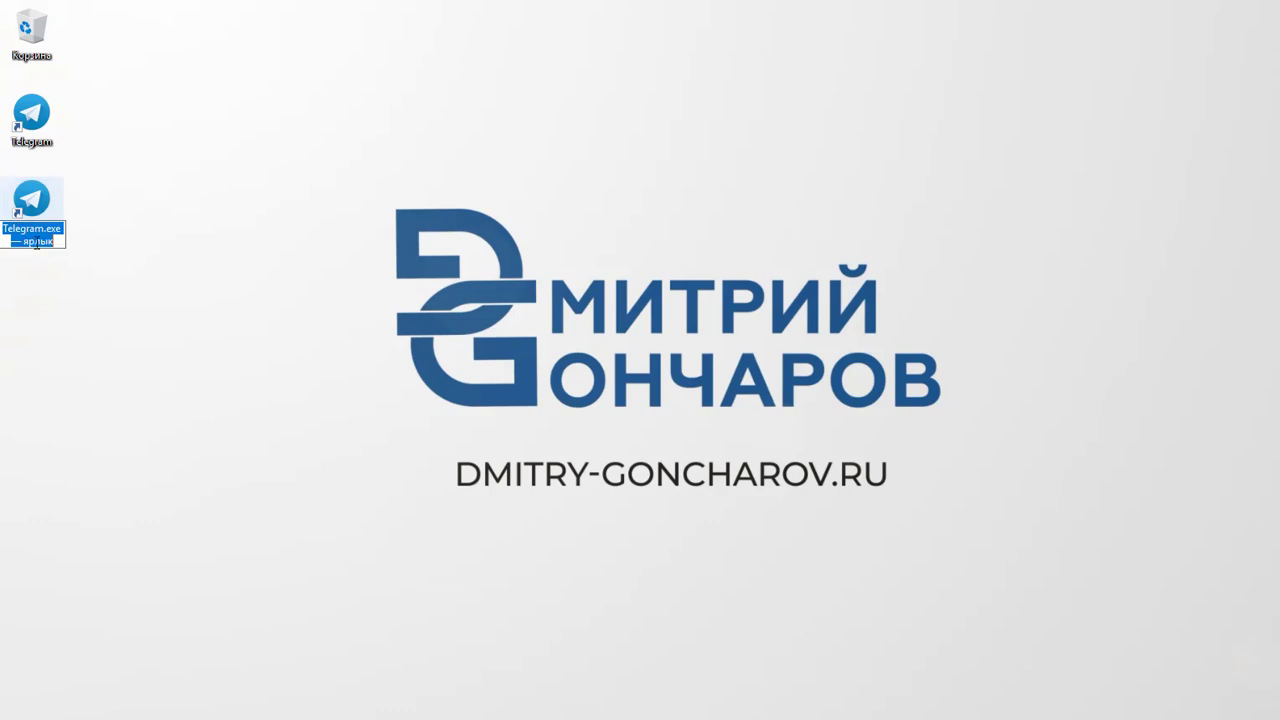
left_click_drag(44, 231, 62, 258)
type("2")
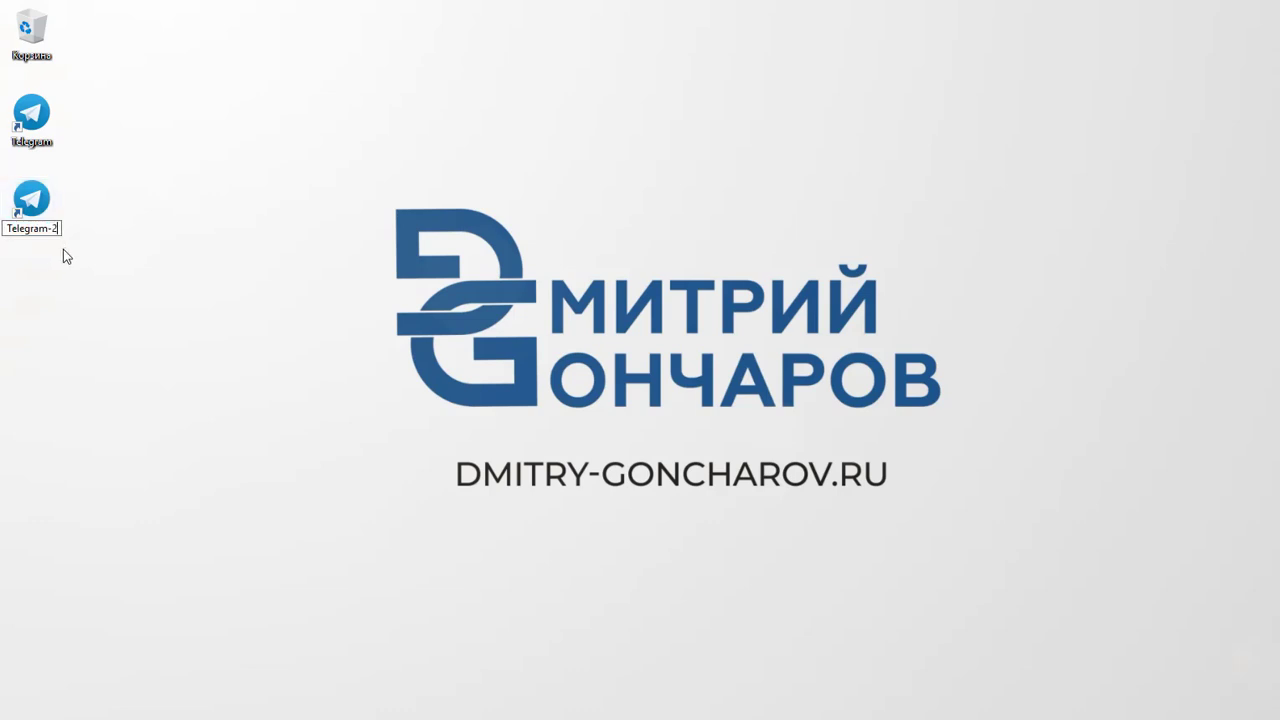
key("Return")
Place Telegram 2 beside the original Telegram icon and launch it
left_click(197, 245)
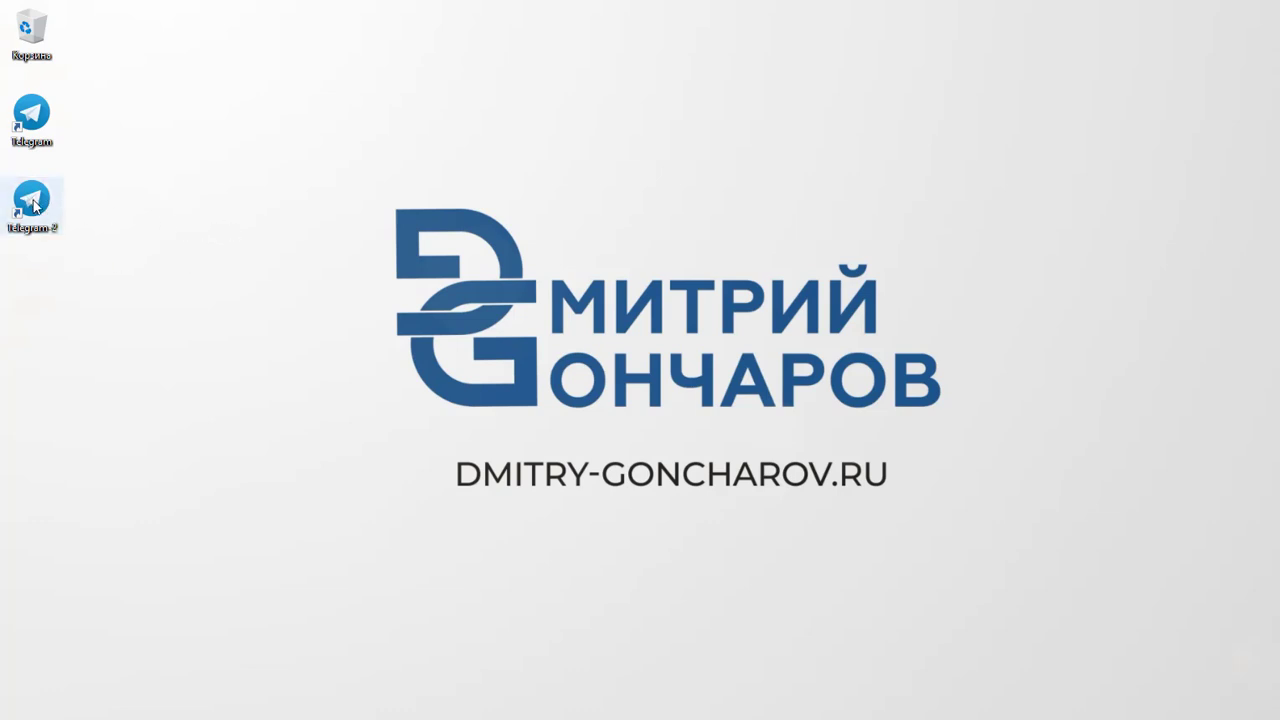
left_click_drag(32, 200, 159, 116)
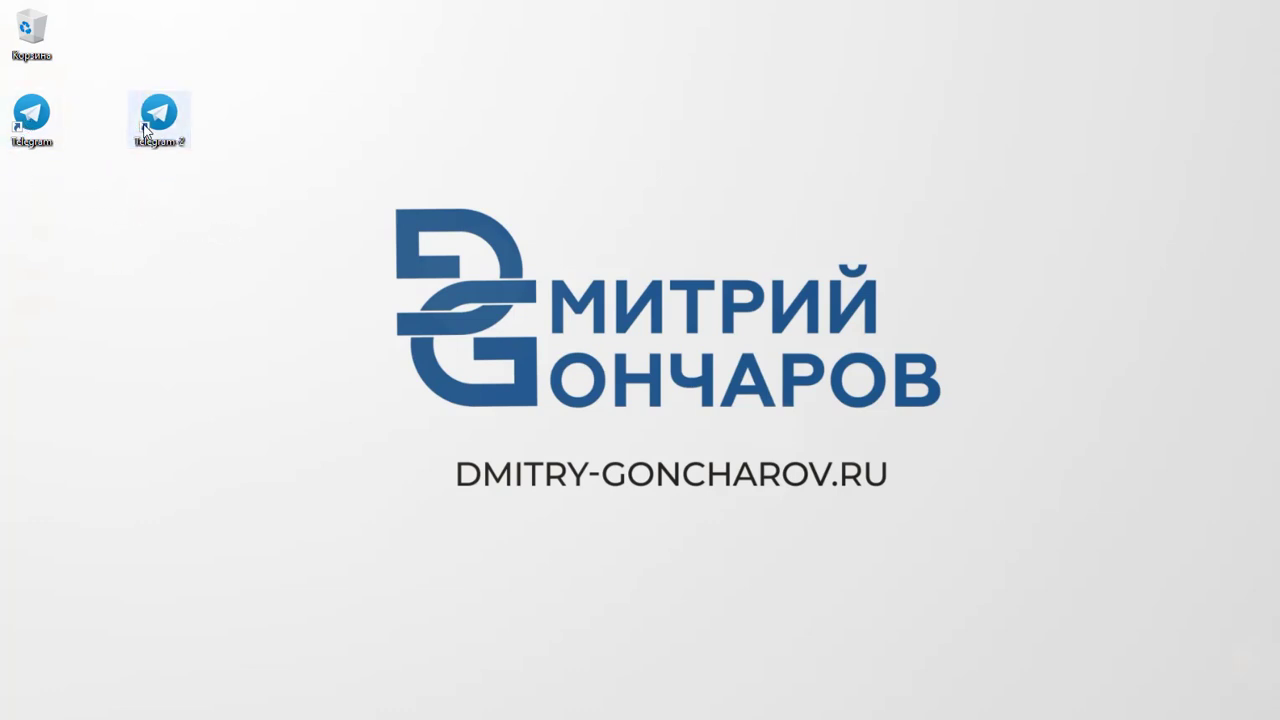
double_click(150, 118)
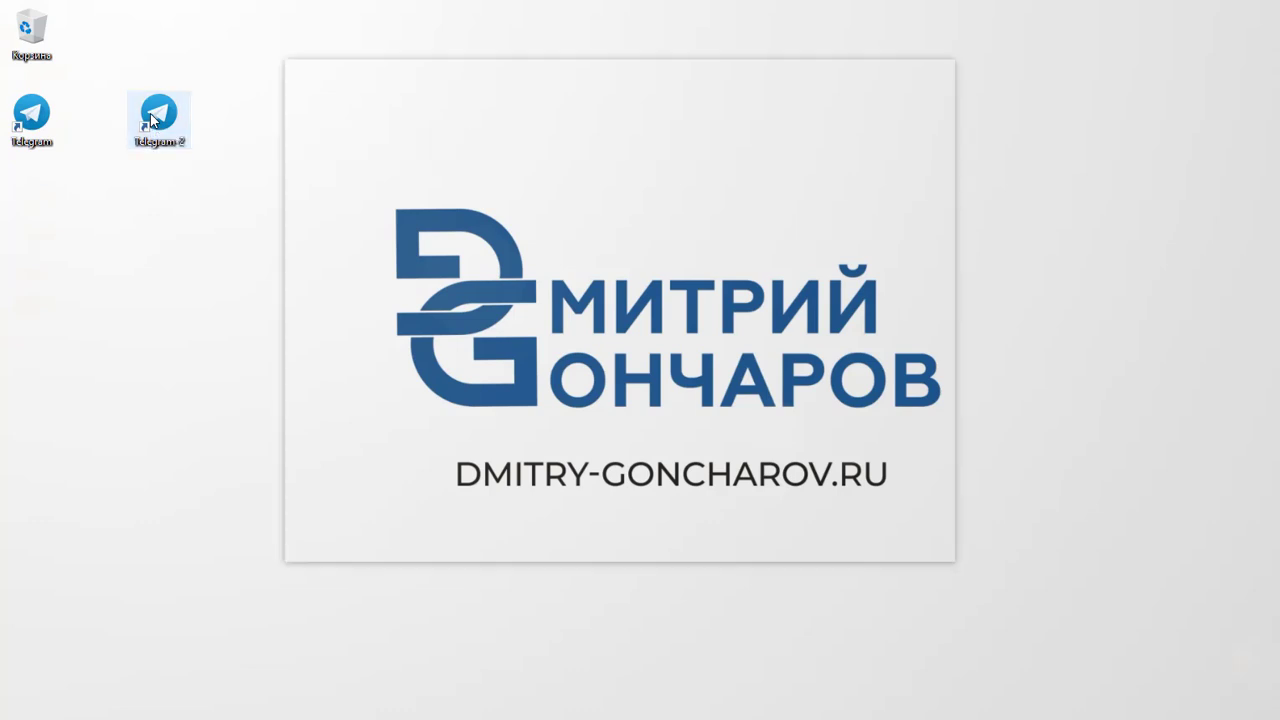
Launch the original Telegram shortcut so both accounts run at once
left_click(28, 116)
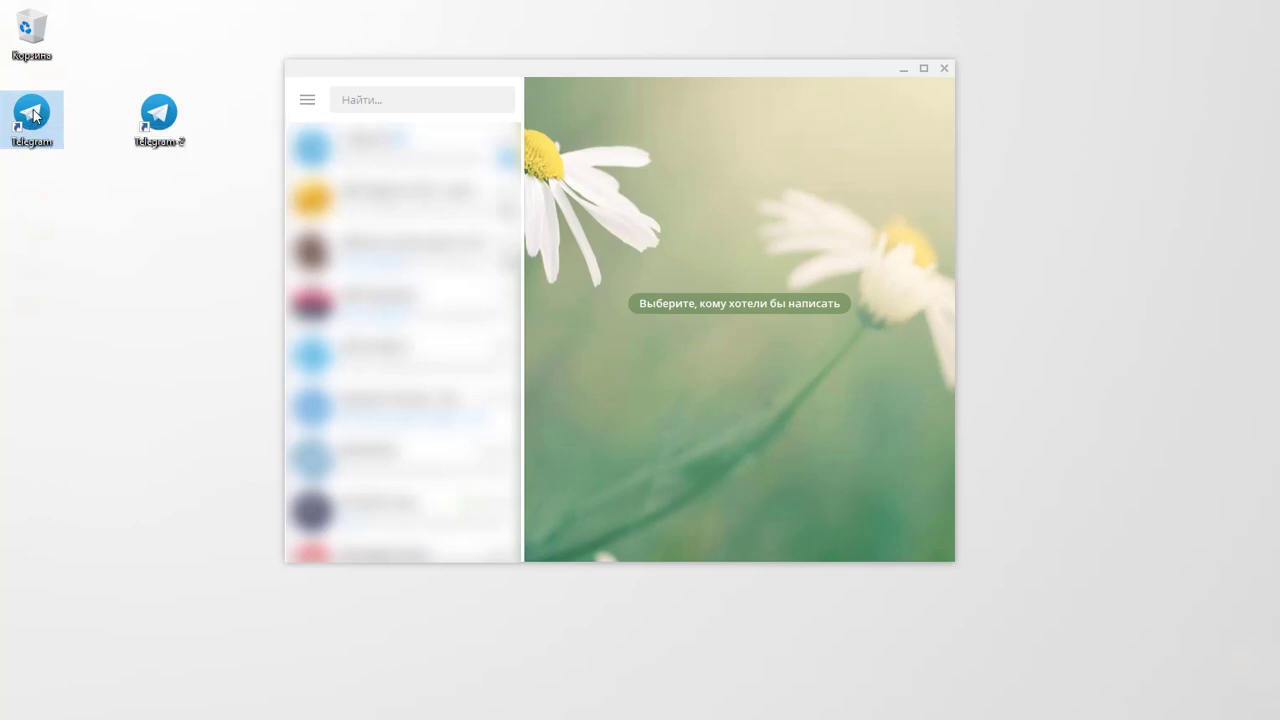
double_click(33, 115)
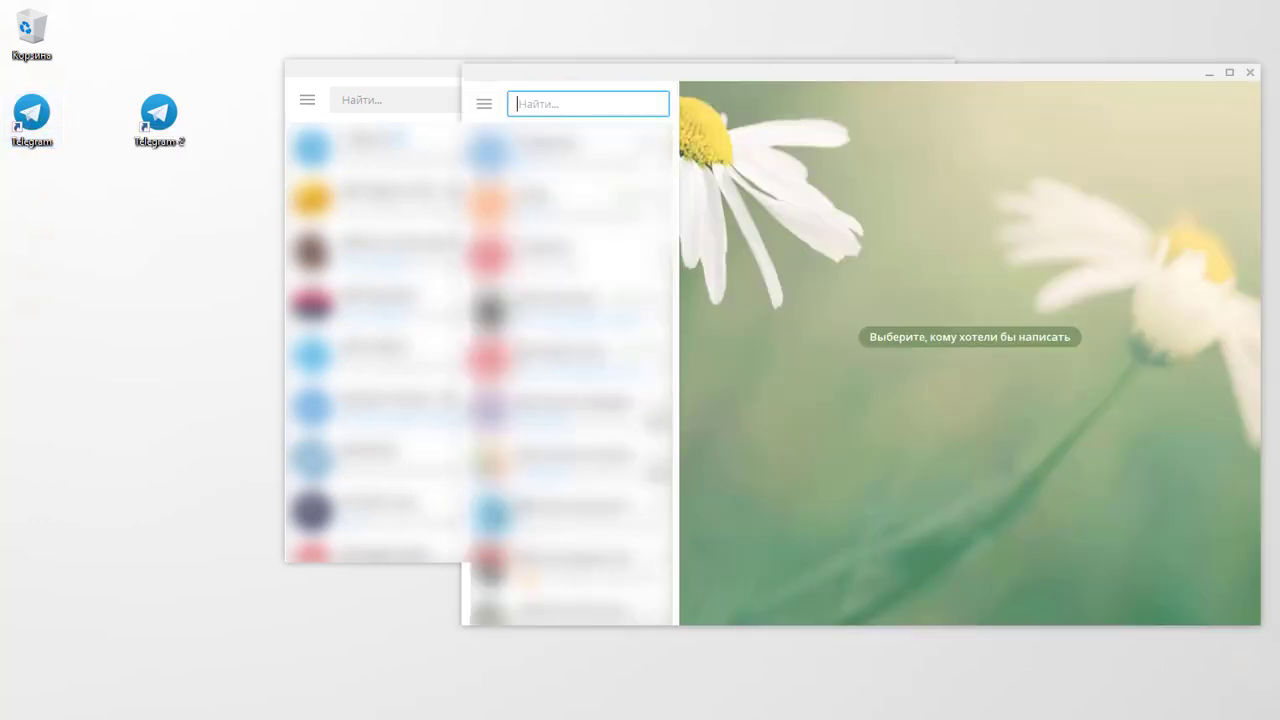